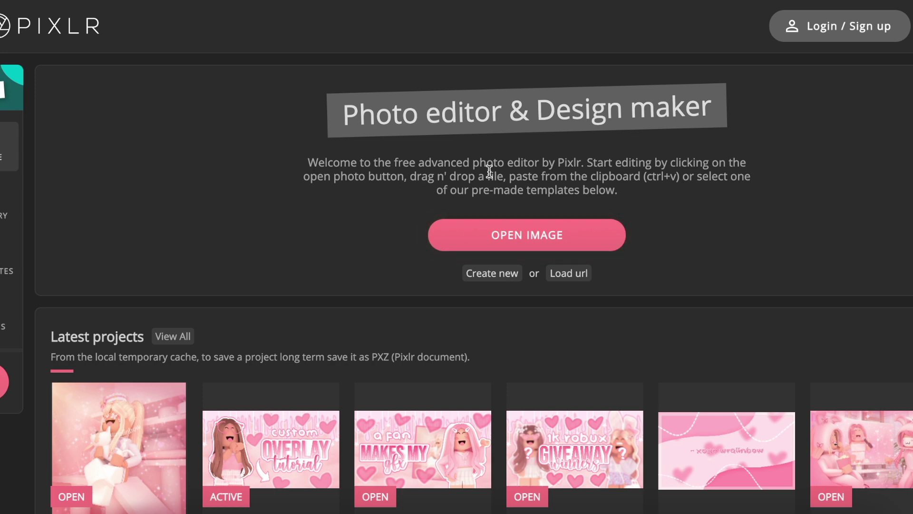
- Open Pixlr E's Create new dialog to see the canvas size presets
left_click(480, 273)
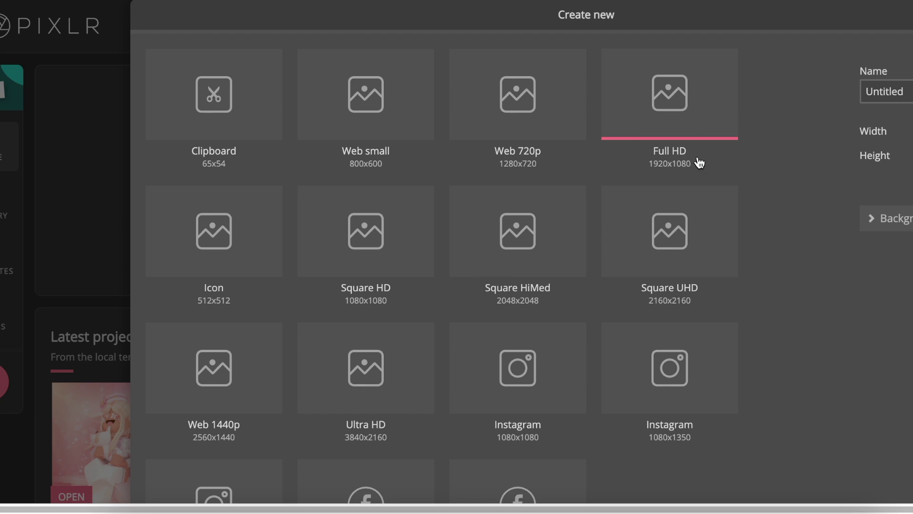
- Create a Full HD 1920×1080 blank canvas named 'ov'
left_click_drag(905, 92, 826, 91)
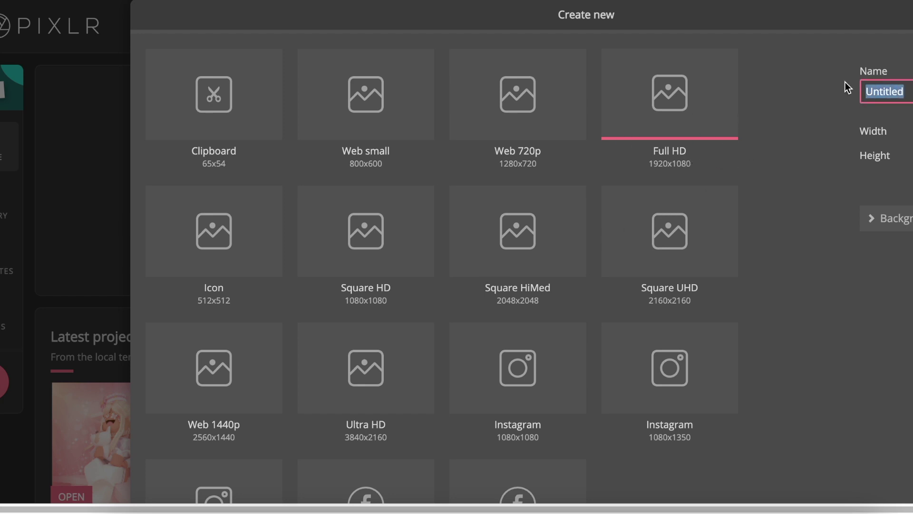
type("ov")
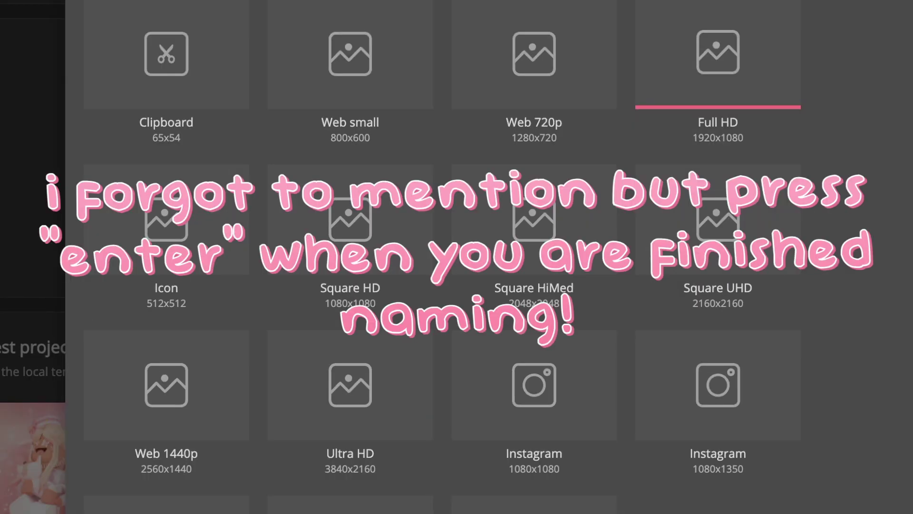
key("Return")
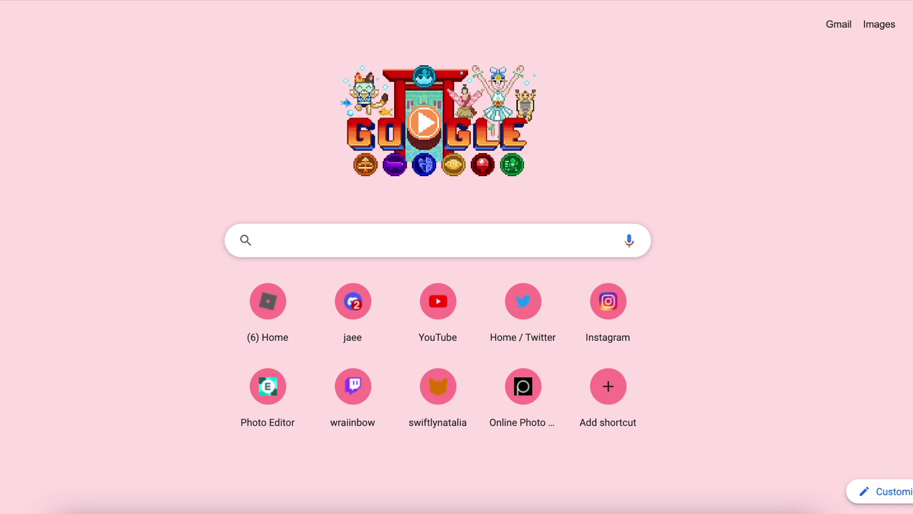
- Search Google Images for 'star png' and copy the 2000×1925 orange transparent star
type("star png")
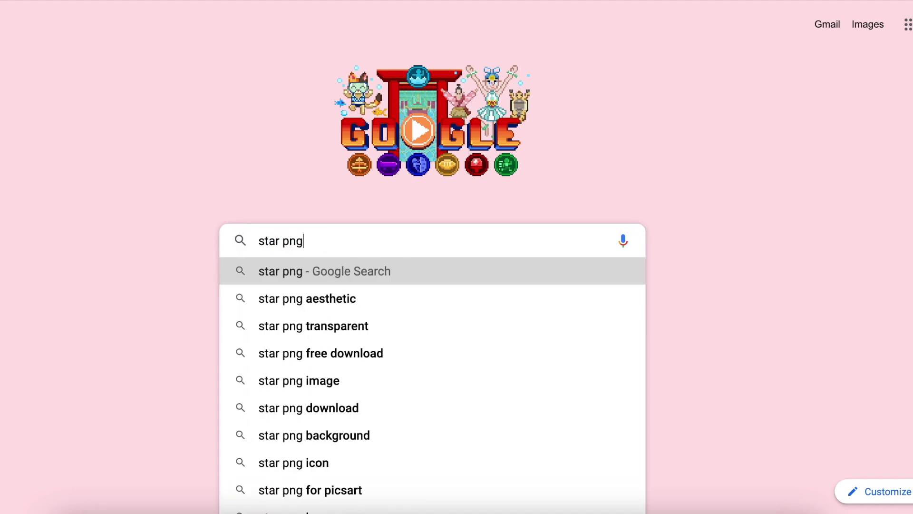
key("Return")
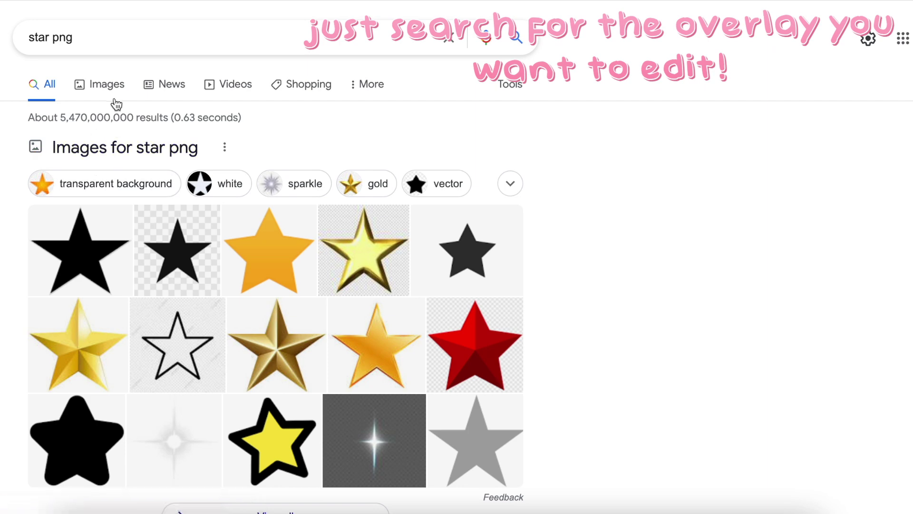
left_click(107, 84)
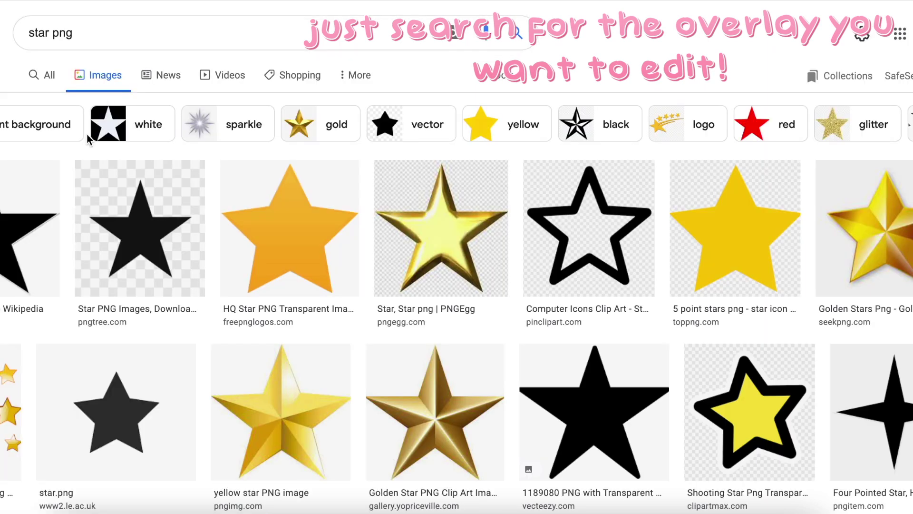
left_click(270, 252)
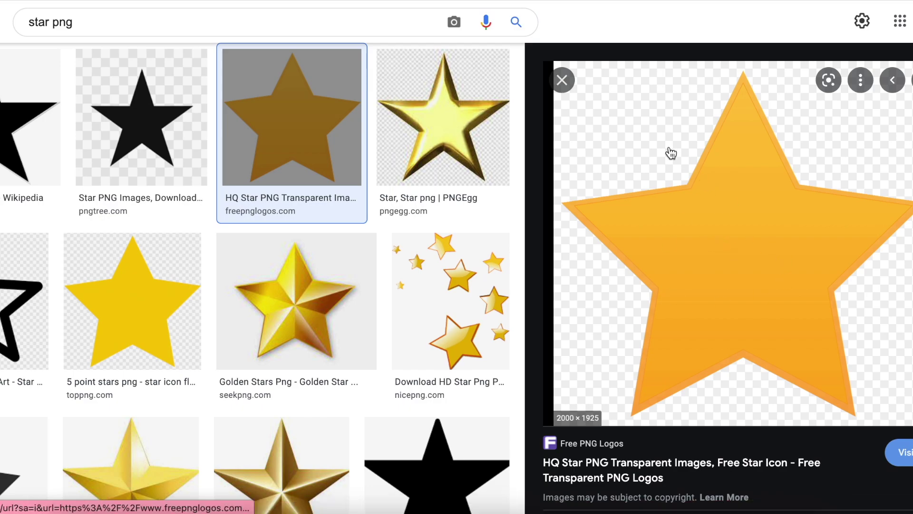
right_click(690, 182)
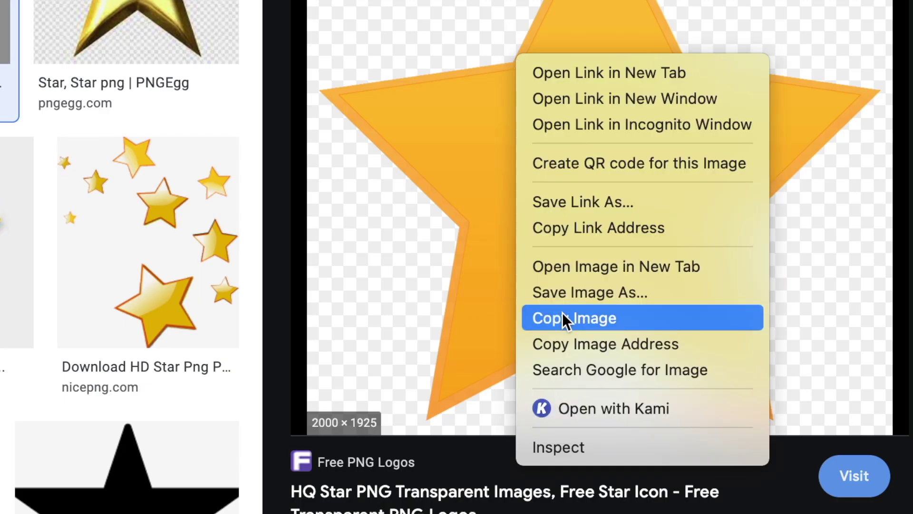
left_click(590, 318)
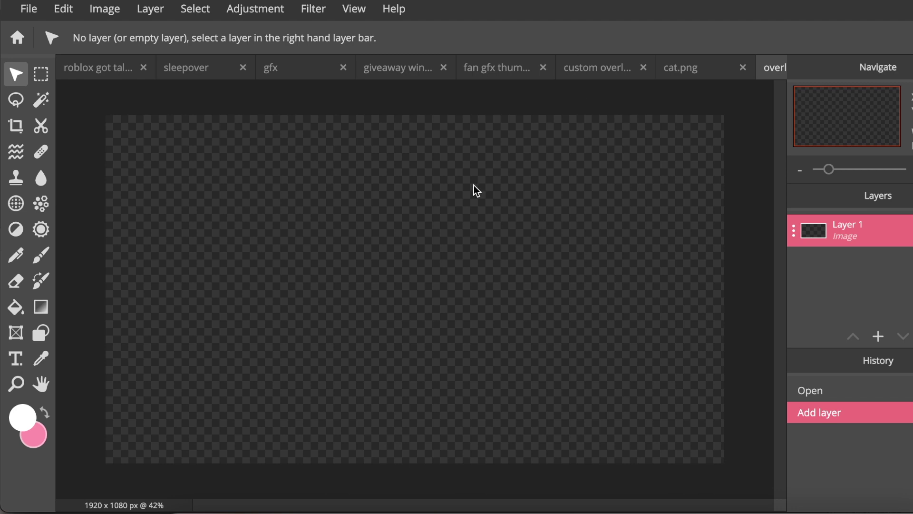
- Paste the orange star as a layer, resize it to 773×744 and centre it
key("ctrl+v")
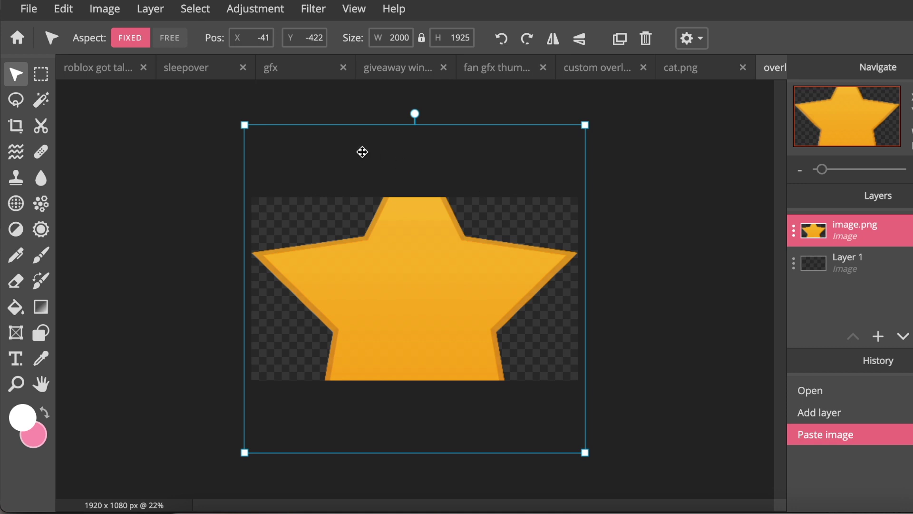
left_click_drag(245, 122, 377, 248)
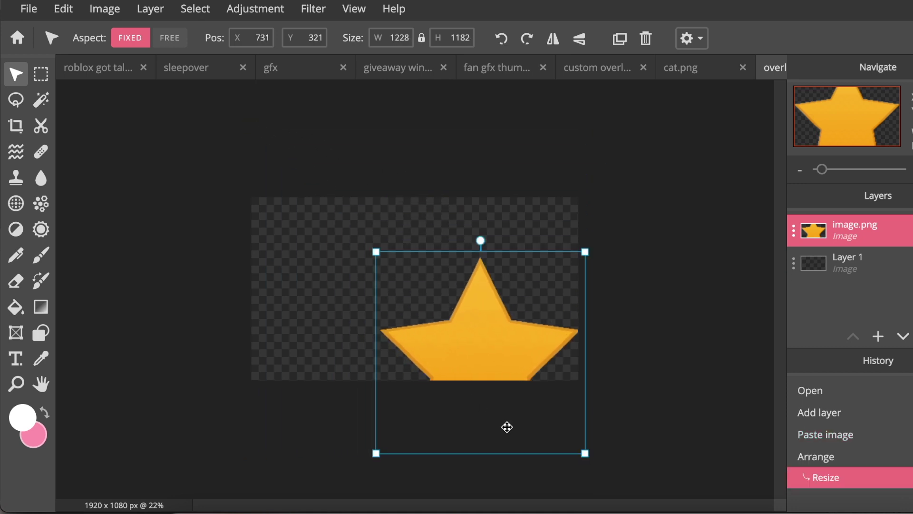
left_click_drag(588, 456, 502, 398)
left_click_drag(436, 315, 406, 289)
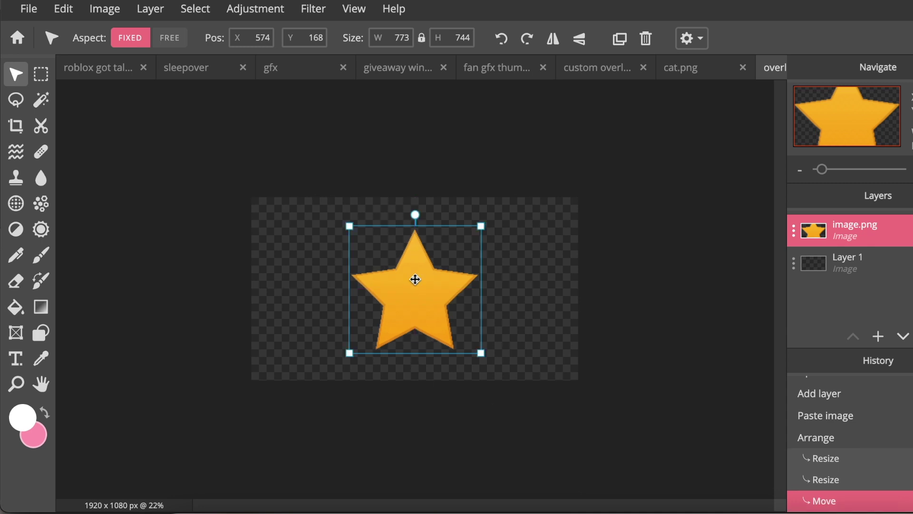
scroll(415, 279, "up", 3)
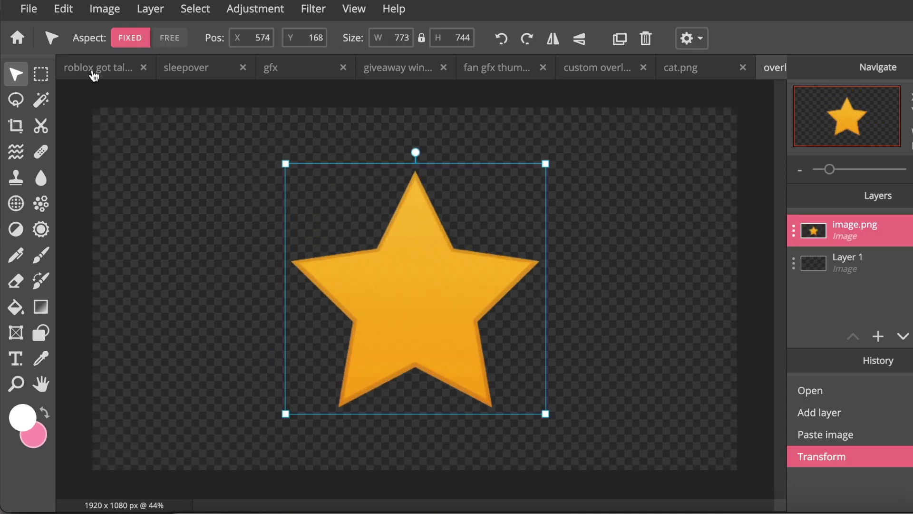
- Fill the star layer solid pink #FE9AB4 using Edit > Fill
left_click(66, 10)
left_click(105, 256)
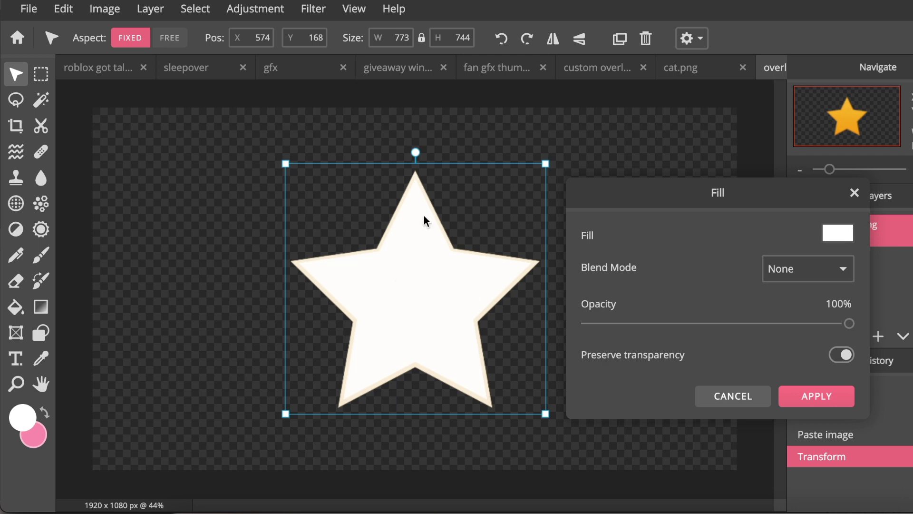
left_click(837, 241)
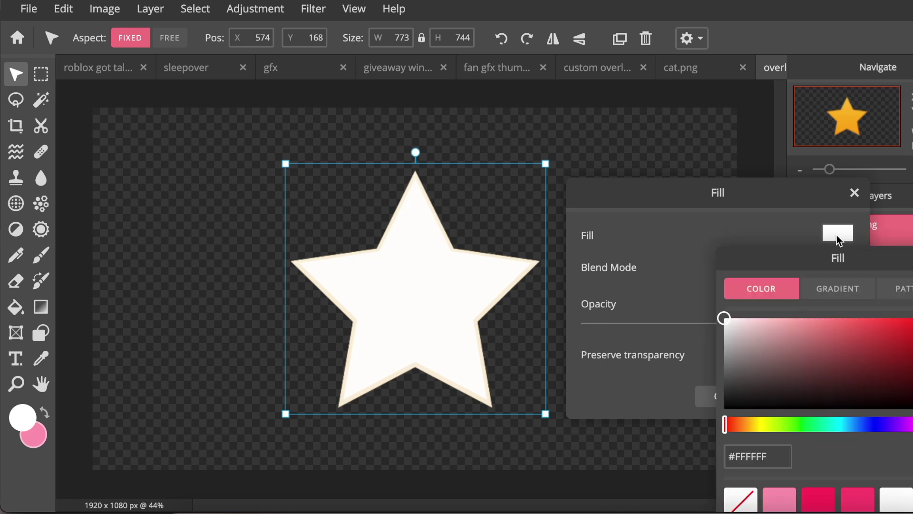
left_click_drag(814, 258, 770, 197)
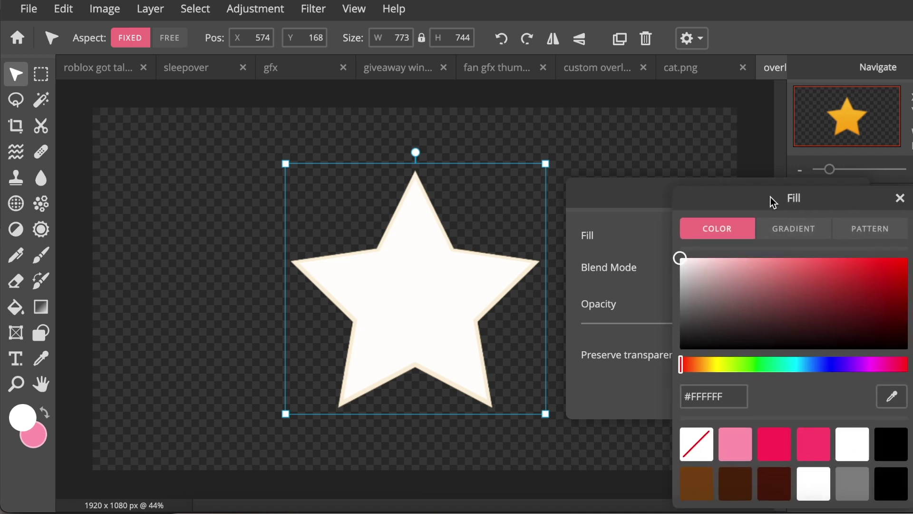
left_click(893, 365)
left_click(770, 258)
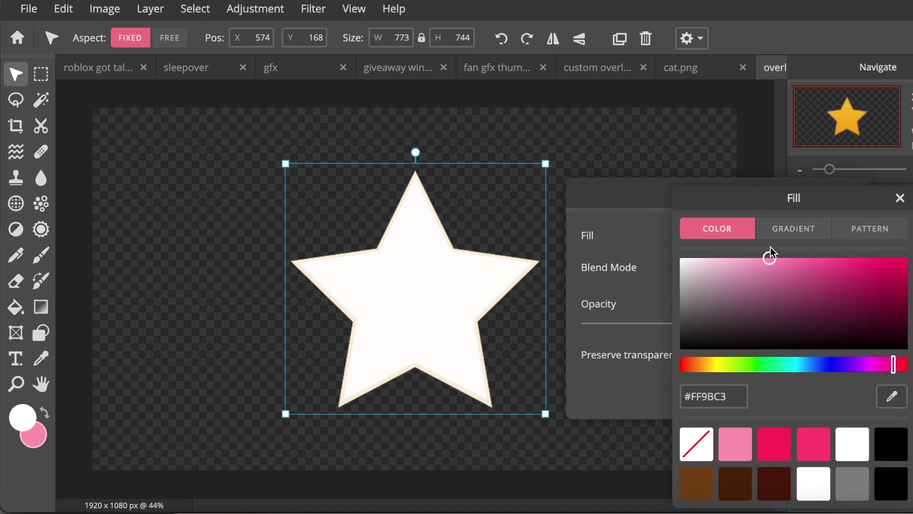
left_click(737, 443)
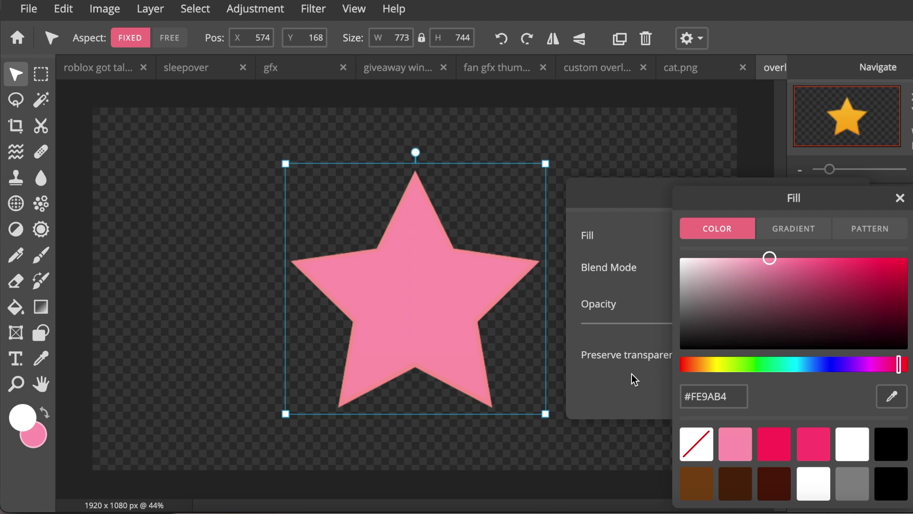
left_click(616, 290)
left_click(830, 395)
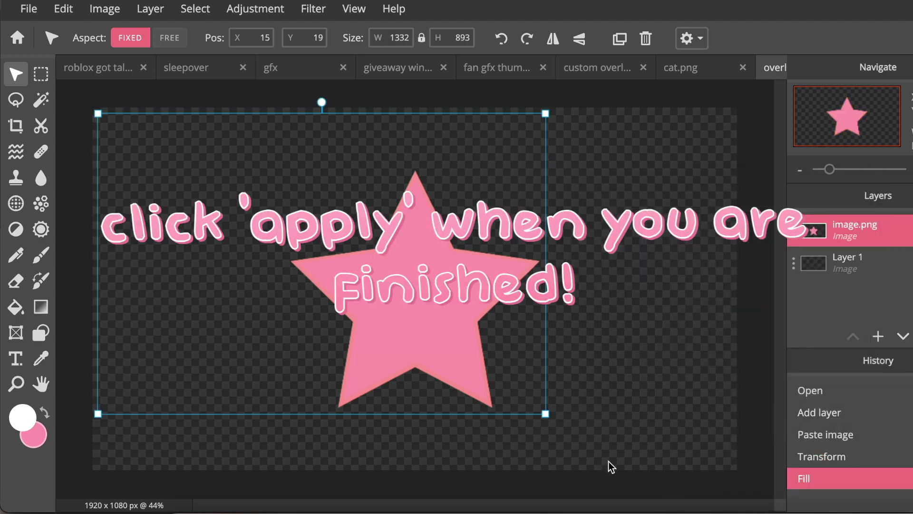
scroll(609, 462, "up", 8)
- Scroll the view to inspect the pink star on the transparent canvas
scroll(400, 408, "up", 1)
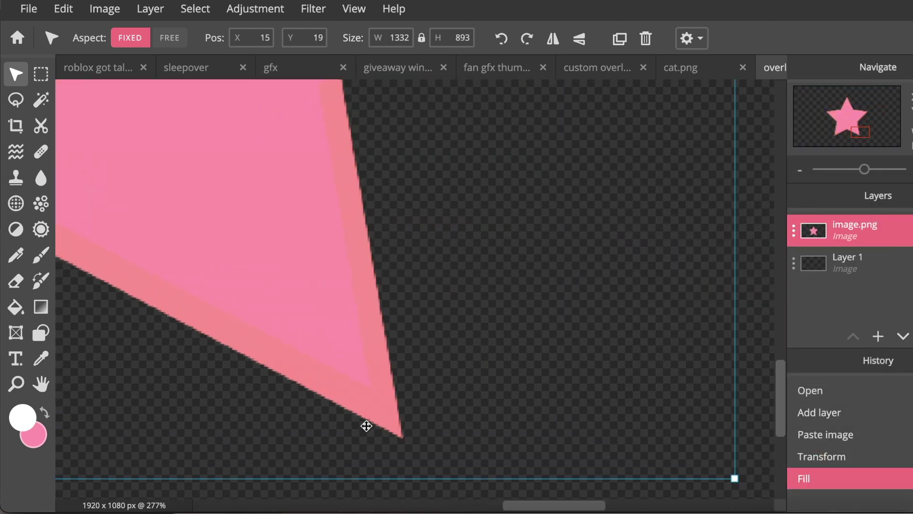
scroll(363, 409, "up", 2)
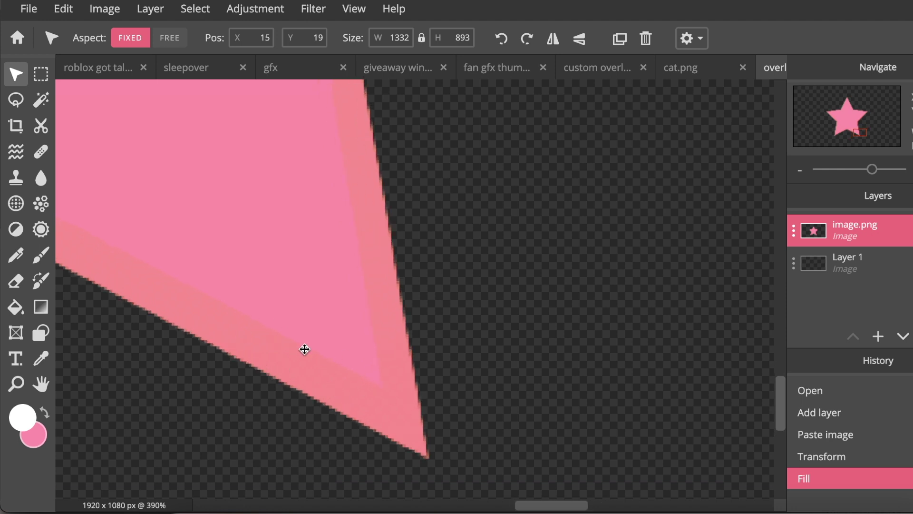
scroll(308, 348, "down", 15)
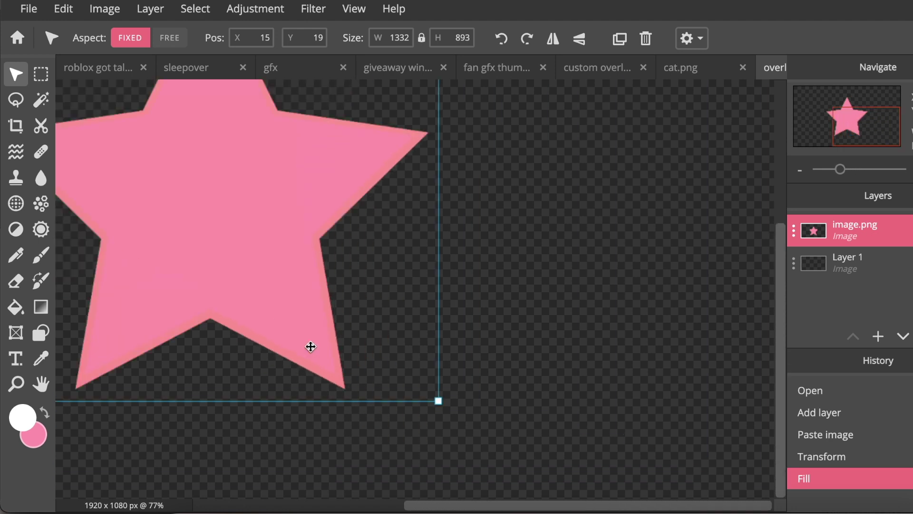
scroll(363, 247, "up", 6)
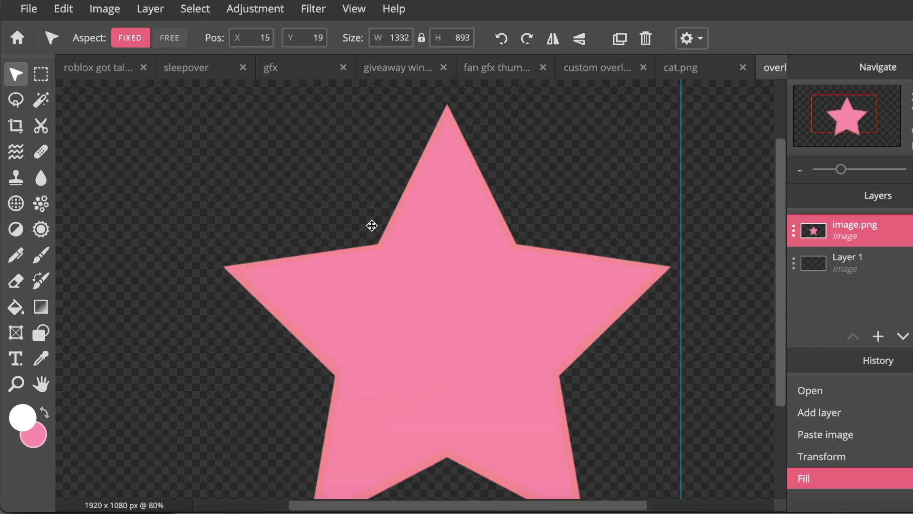
scroll(381, 234, "up", 3)
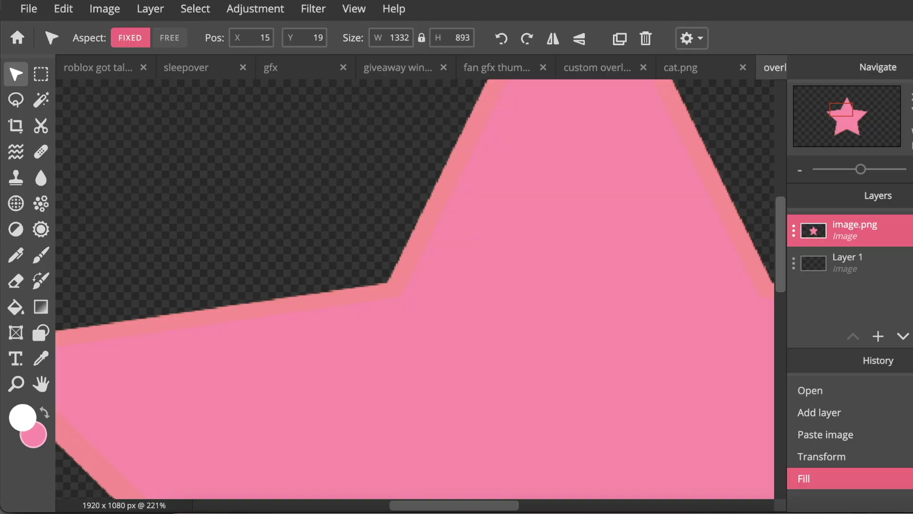
scroll(519, 243, "down", 3)
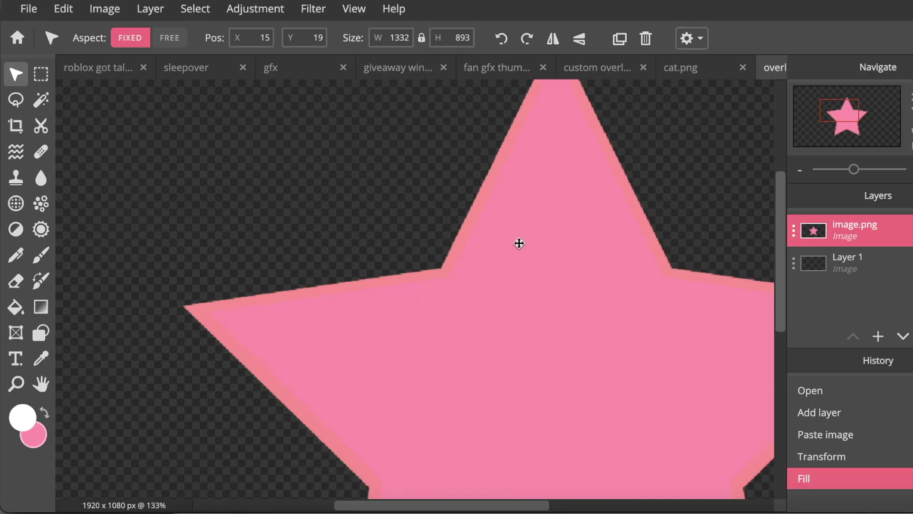
scroll(519, 243, "down", 5)
- Apply an inner glow using the star's own sampled pink colour
left_click(316, 10)
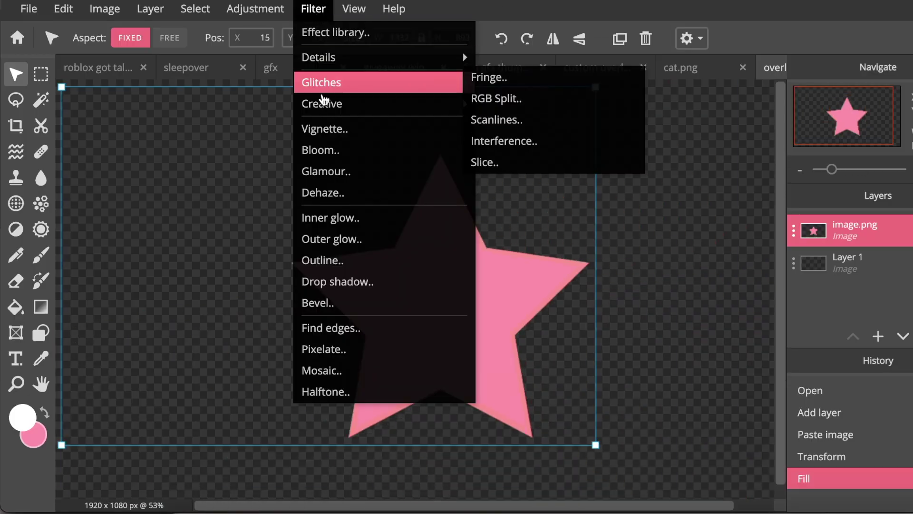
left_click(331, 218)
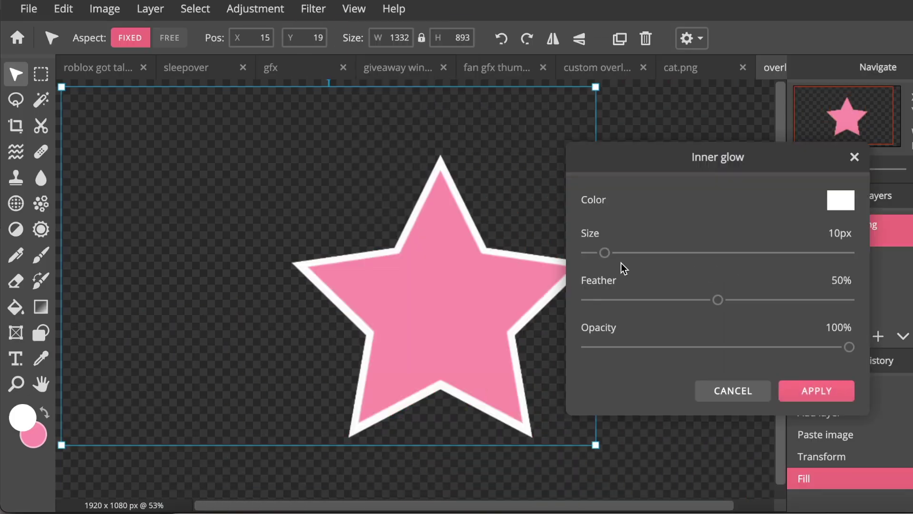
left_click(841, 200)
left_click(435, 285)
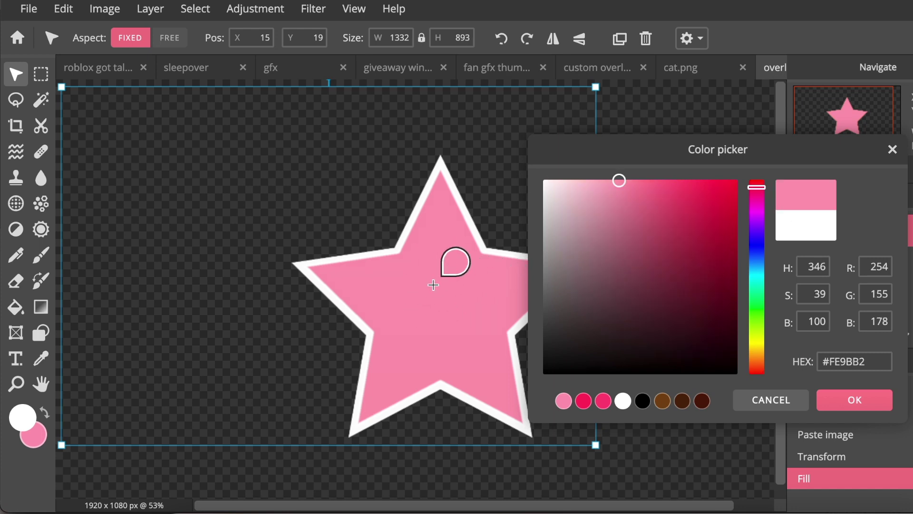
left_click(855, 403)
left_click(826, 398)
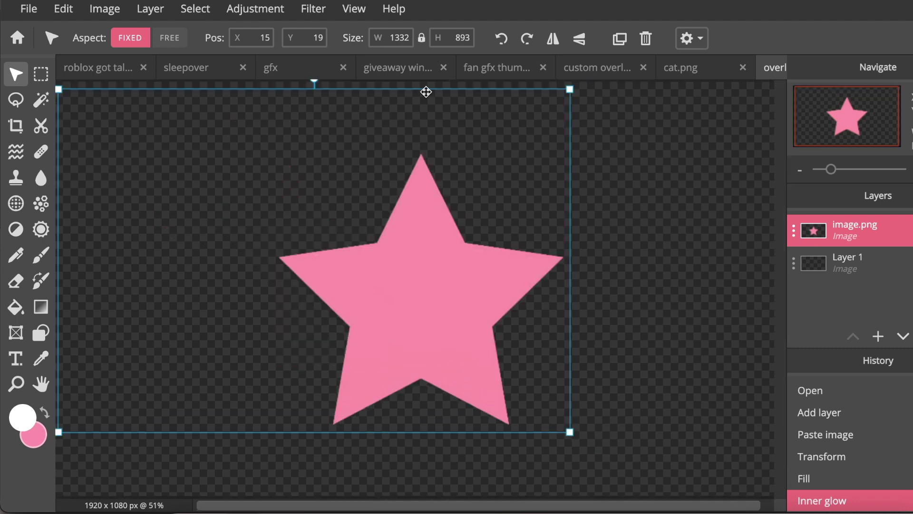
- Add a second inner glow in deep pink #FF1A4F, 100% feather, 55px size, 23% opacity
left_click(314, 10)
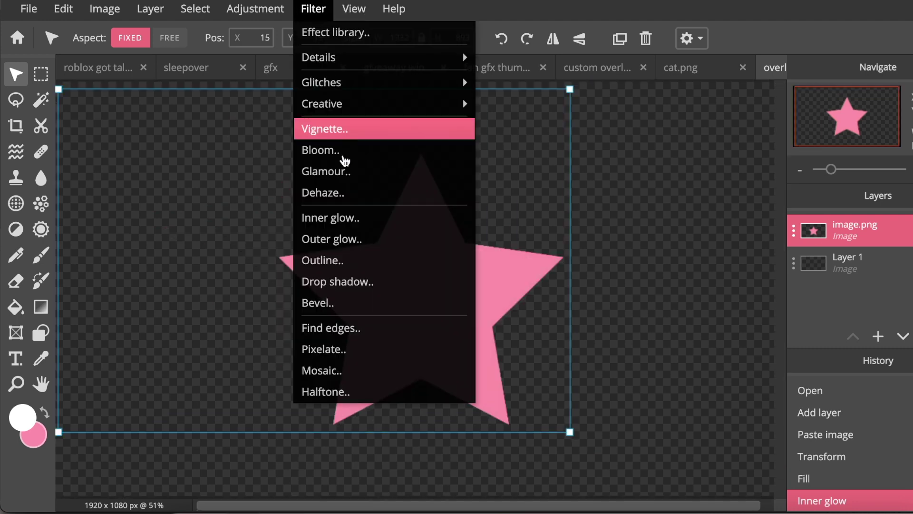
left_click(356, 217)
left_click_drag(605, 253, 657, 254)
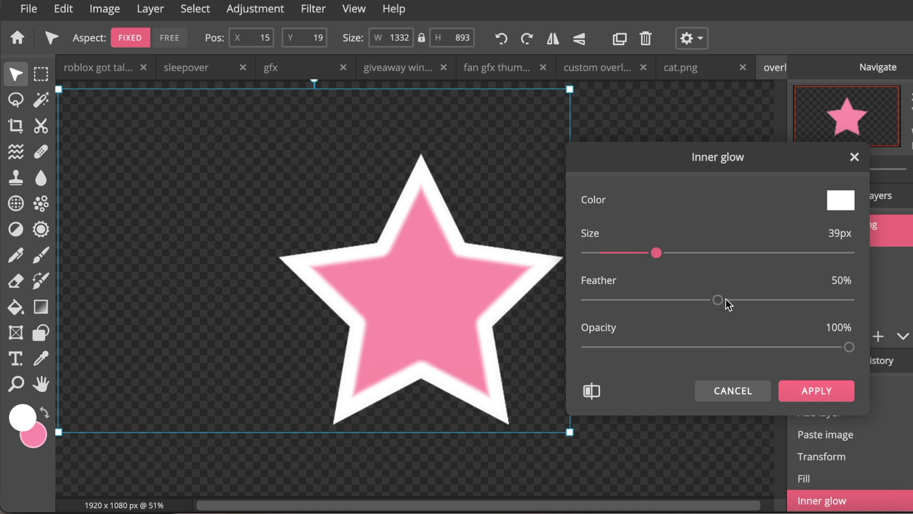
left_click_drag(719, 300, 850, 300)
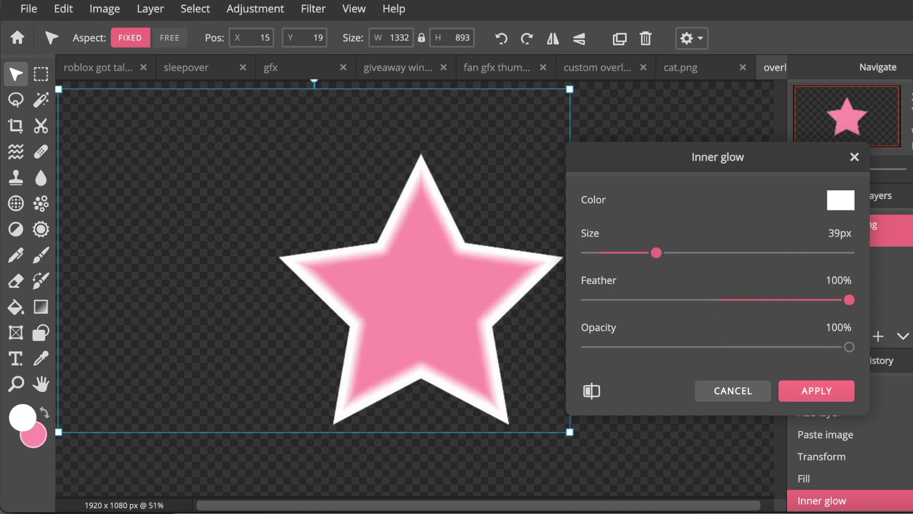
left_click(853, 211)
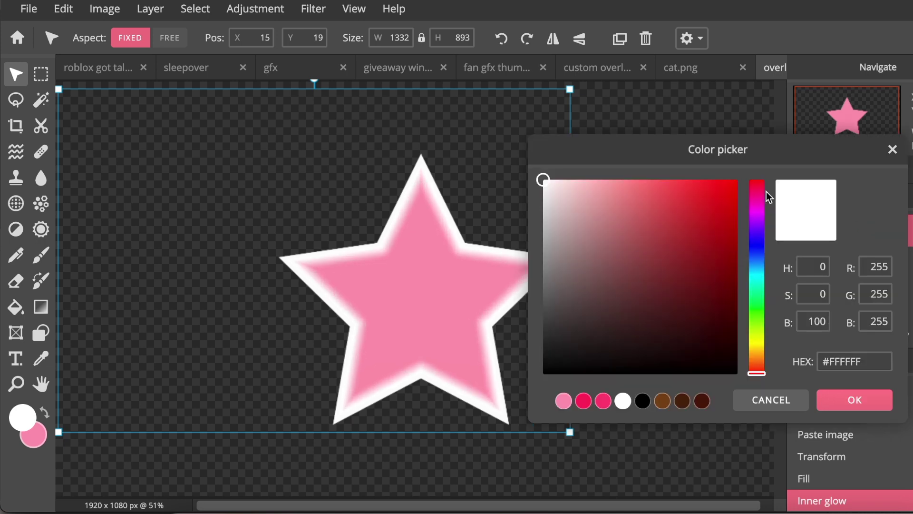
left_click(760, 188)
left_click(720, 180)
left_click(717, 180)
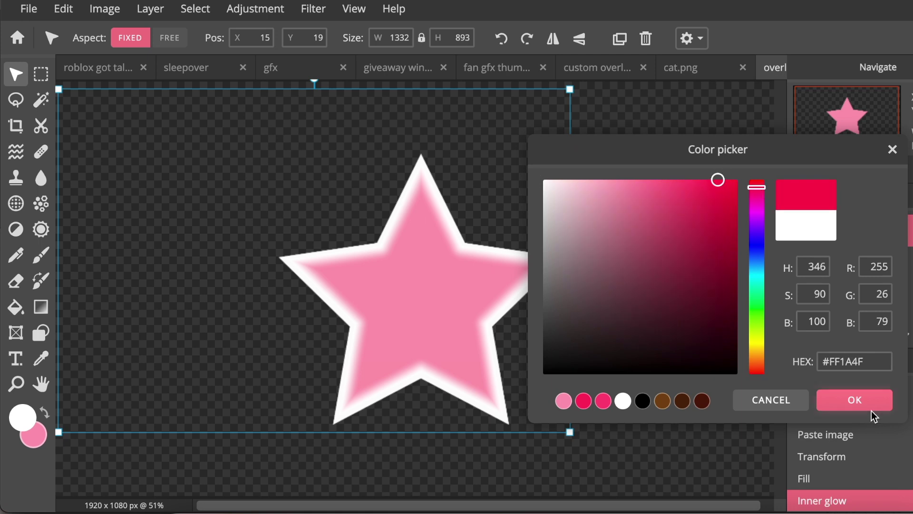
left_click(874, 401)
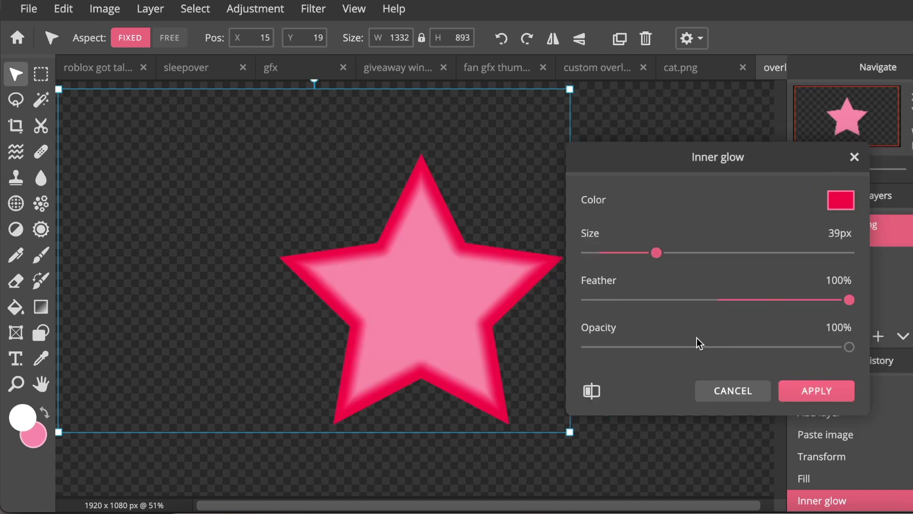
left_click_drag(695, 347, 657, 349)
left_click_drag(656, 253, 685, 257)
left_click_drag(657, 347, 649, 349)
left_click(808, 390)
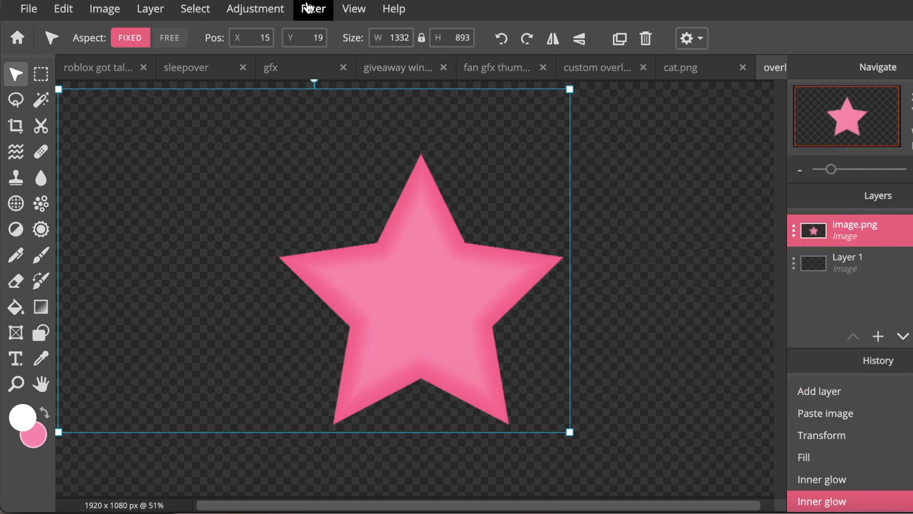
left_click(313, 9)
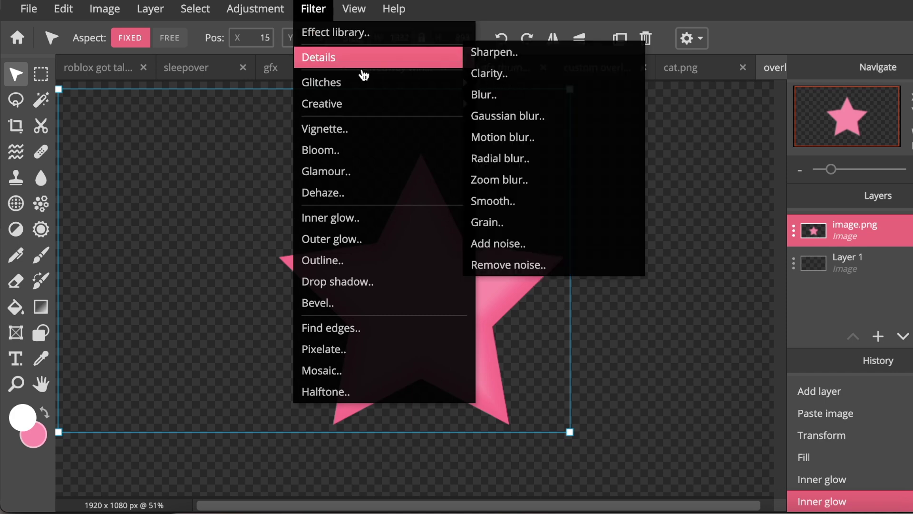
left_click(331, 303)
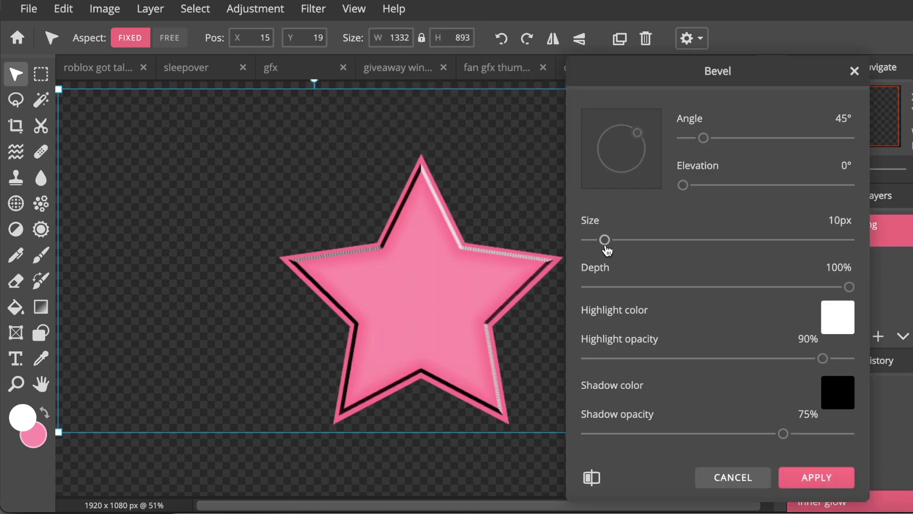
left_click_drag(605, 248, 558, 271)
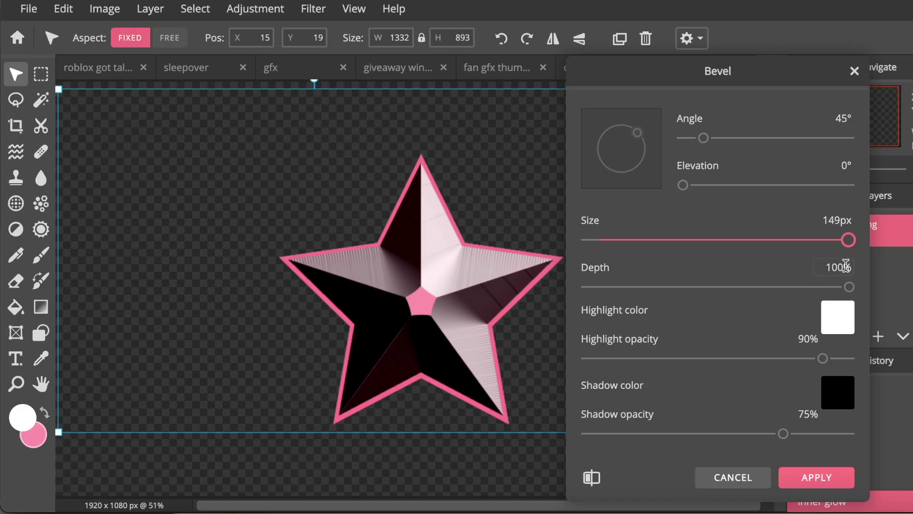
left_click_drag(846, 264, 684, 261)
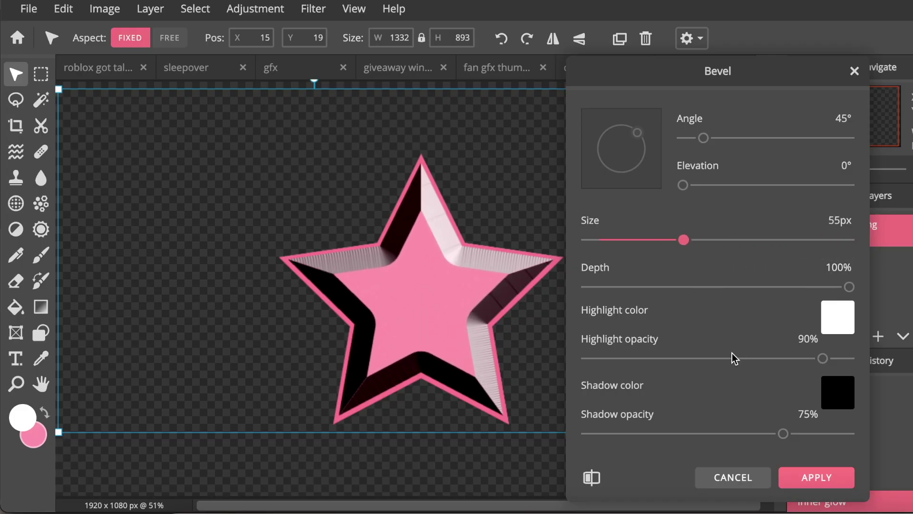
left_click_drag(735, 357, 667, 358)
left_click_drag(673, 433, 642, 433)
left_click(704, 138)
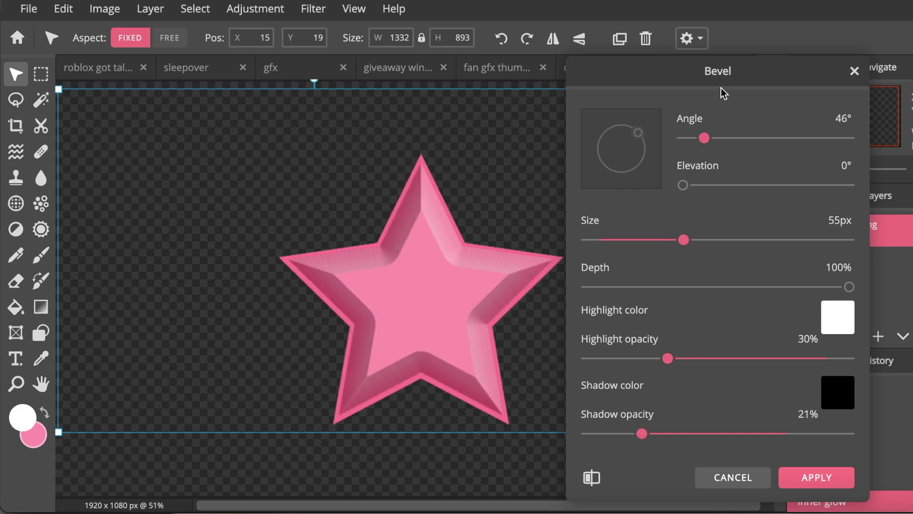
left_click(646, 287)
left_click(732, 476)
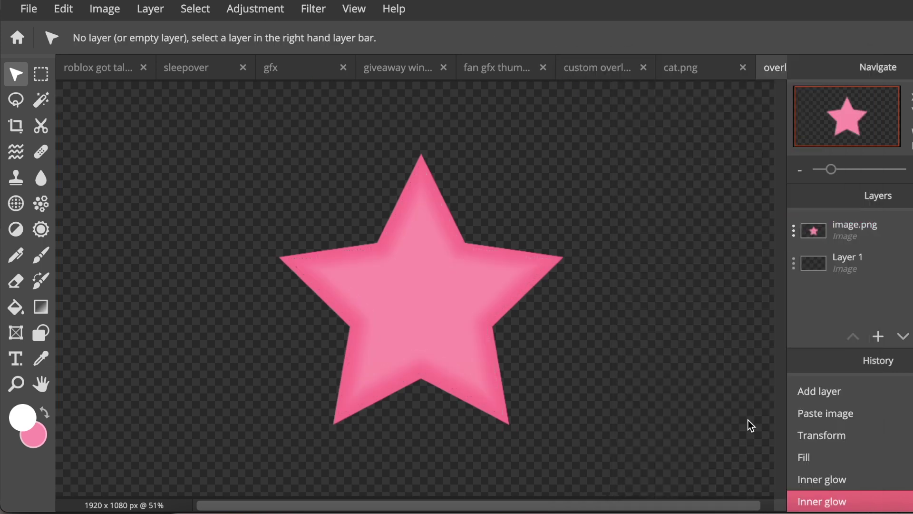
- Apply a white 34px Outline filter to the star layer
left_click(410, 289)
scroll(581, 336, "down", 2)
scroll(581, 333, "up", 2)
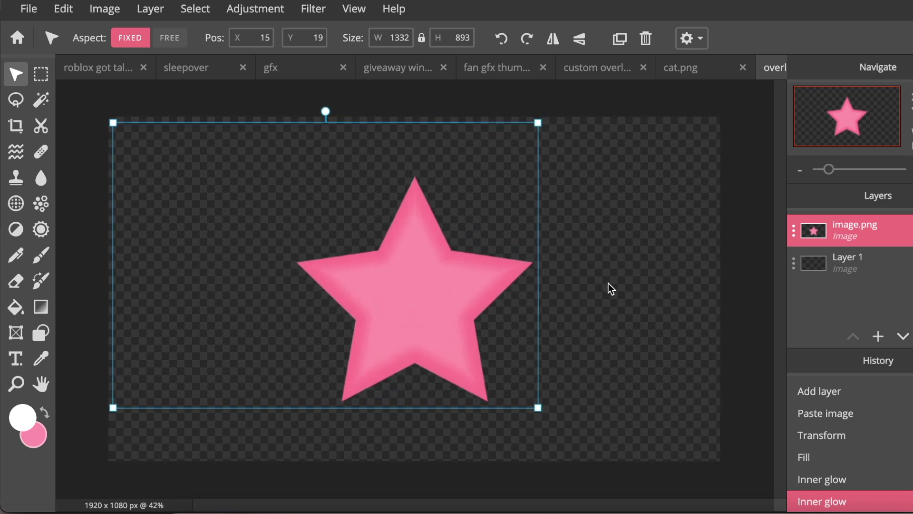
left_click(608, 283)
left_click(469, 283)
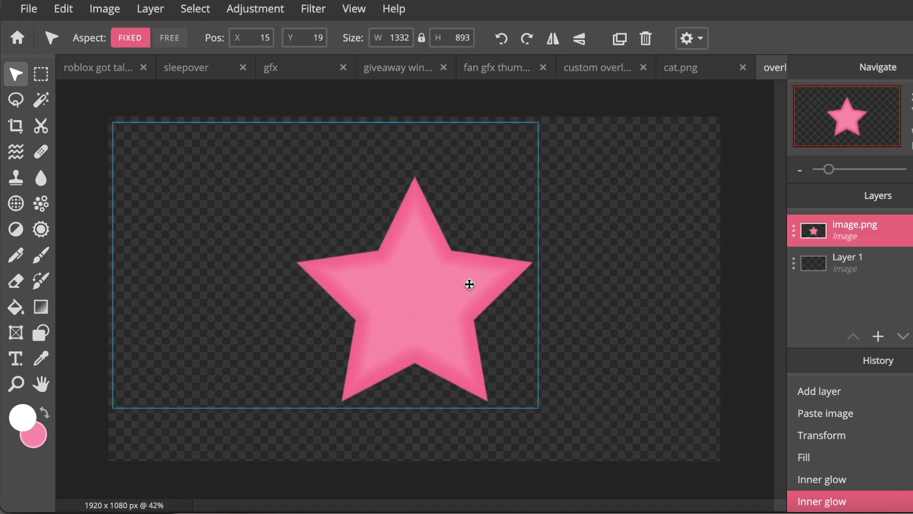
left_click(314, 9)
left_click(335, 260)
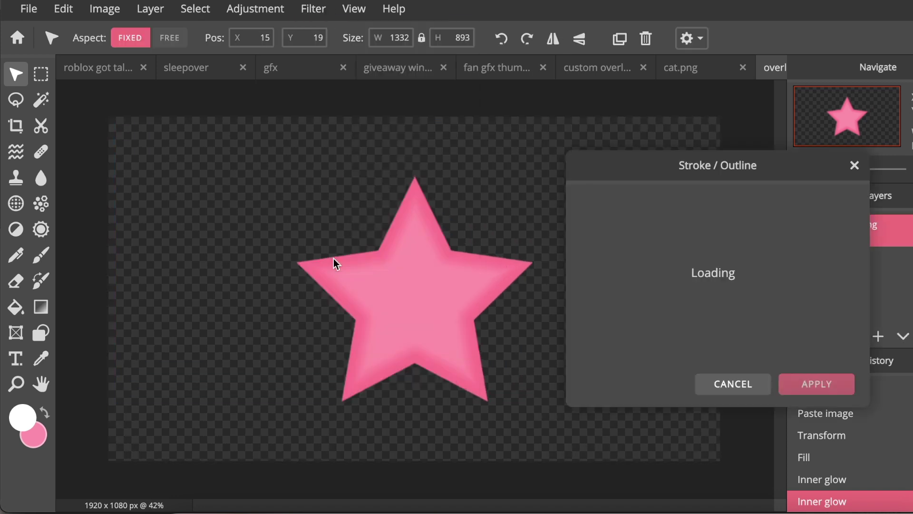
left_click_drag(603, 261, 646, 262)
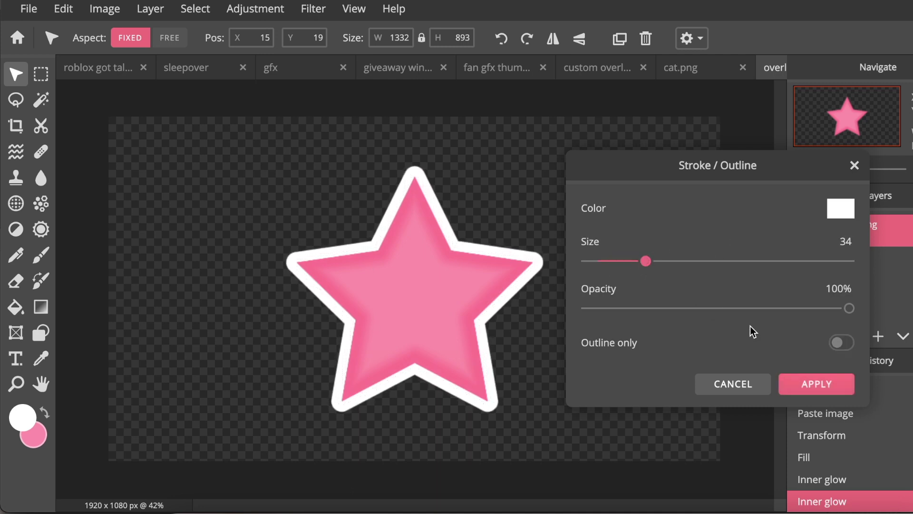
left_click(817, 386)
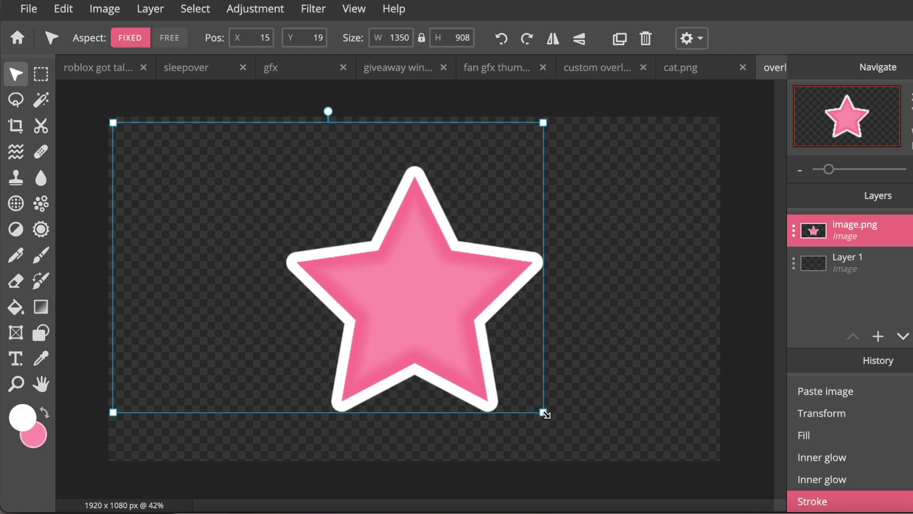
- Shrink the star to about two-thirds size, move it top-left and rotate it
left_click_drag(545, 414, 391, 356)
left_click_drag(342, 231, 224, 220)
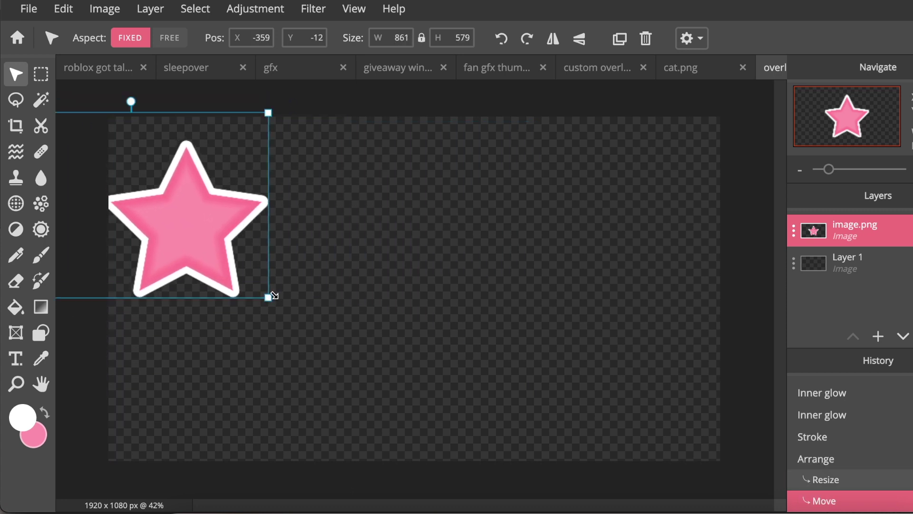
left_click_drag(271, 297, 200, 251)
left_click_drag(159, 216, 217, 223)
key("ctrl+minus")
left_click_drag(176, 126, 194, 157)
left_click(284, 150)
- Duplicate the star and place a tilted copy down and to the right
left_click(288, 167)
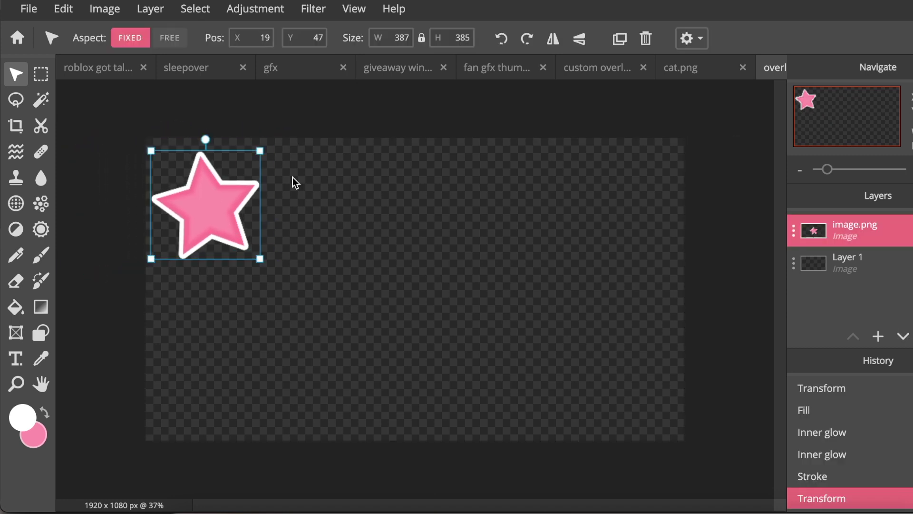
left_click(794, 231)
left_click(747, 468)
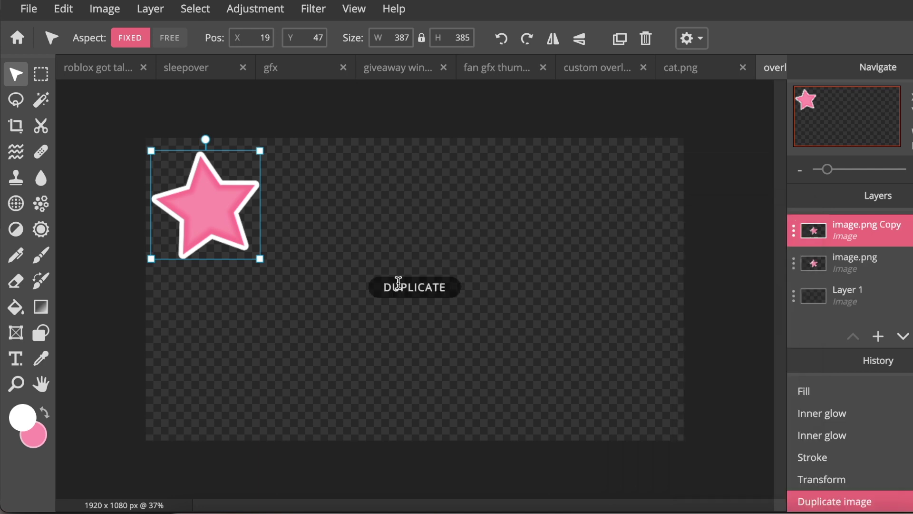
left_click_drag(199, 185, 333, 248)
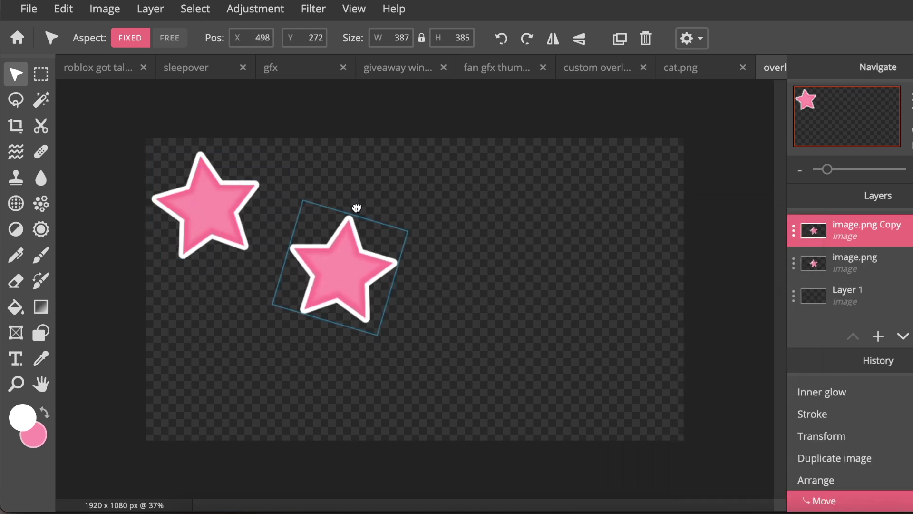
left_click_drag(357, 207, 358, 204)
left_click_drag(357, 270, 354, 267)
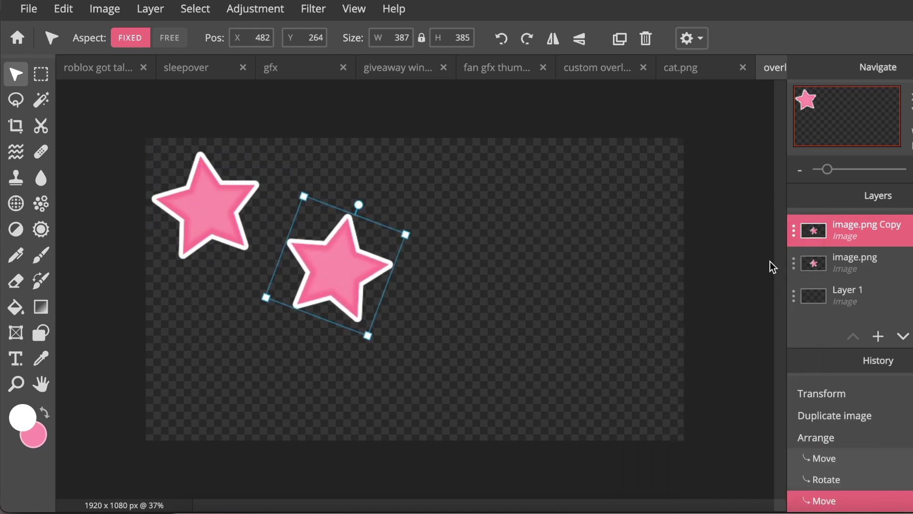
- Add a third star copy, rotated upright, on the right of the canvas
left_click(793, 275)
left_click(746, 469)
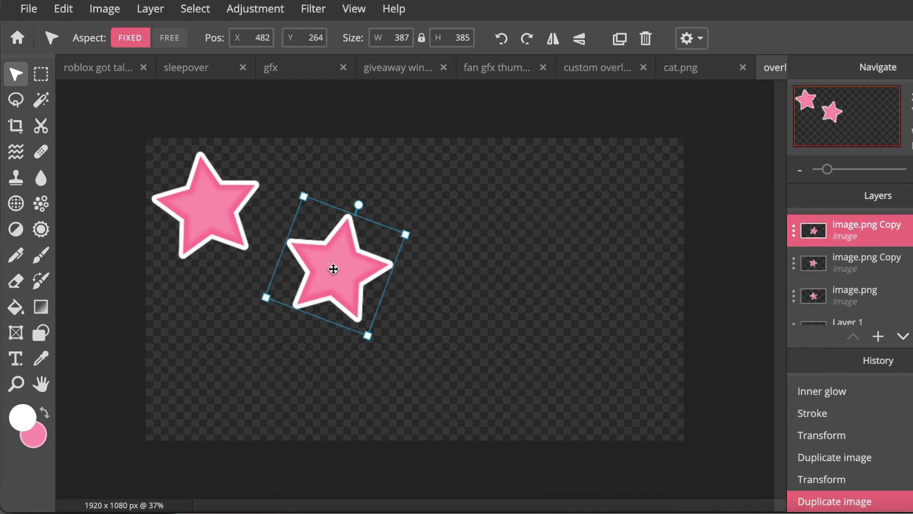
left_click_drag(334, 270, 471, 192)
left_click_drag(495, 125, 470, 124)
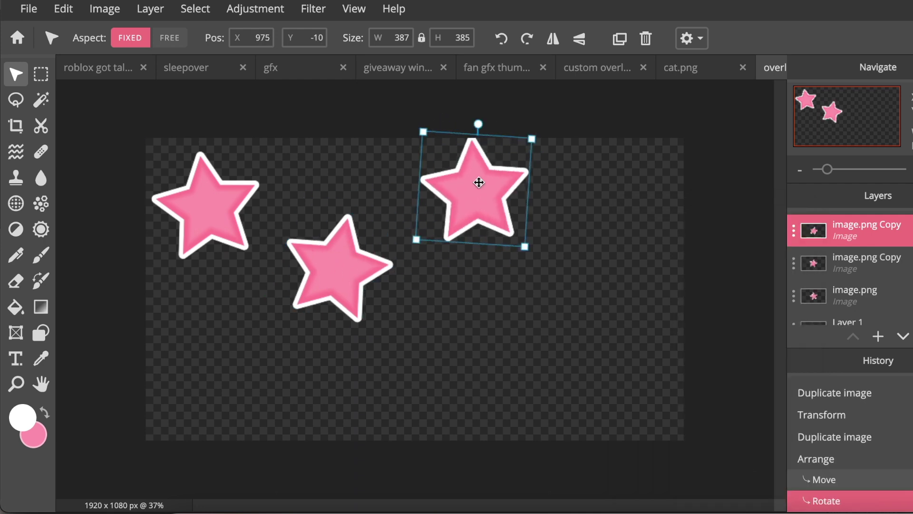
left_click_drag(479, 183, 608, 263)
- Make fourth and fifth star copies, placing one on the right and one lower down
left_click(794, 230)
left_click(747, 469)
left_click_drag(593, 201, 629, 200)
left_click(797, 238)
left_click(746, 469)
left_click_drag(600, 259, 547, 376)
- Reposition the second and third stars and add a copy at the lower left
left_click(611, 259)
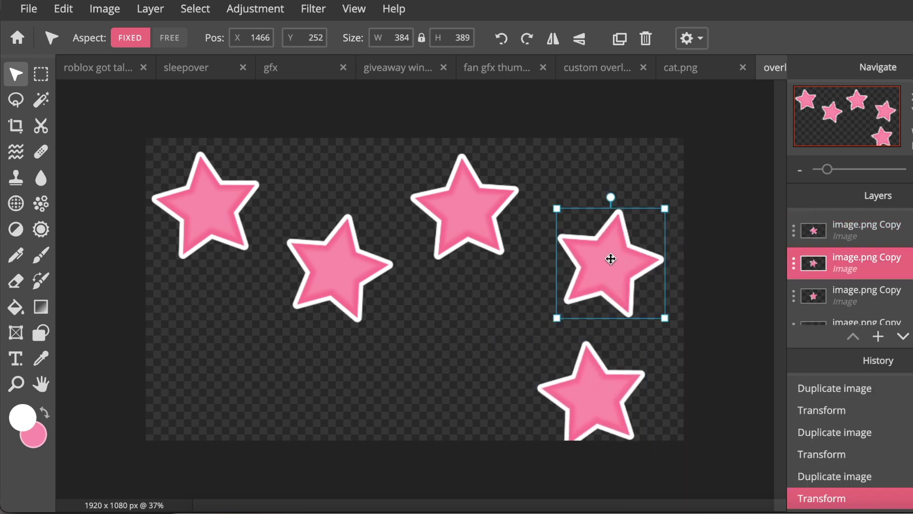
left_click_drag(367, 267, 367, 245)
left_click(793, 296)
left_click_drag(464, 209, 209, 368)
left_click(751, 484)
left_click_drag(209, 285, 255, 320)
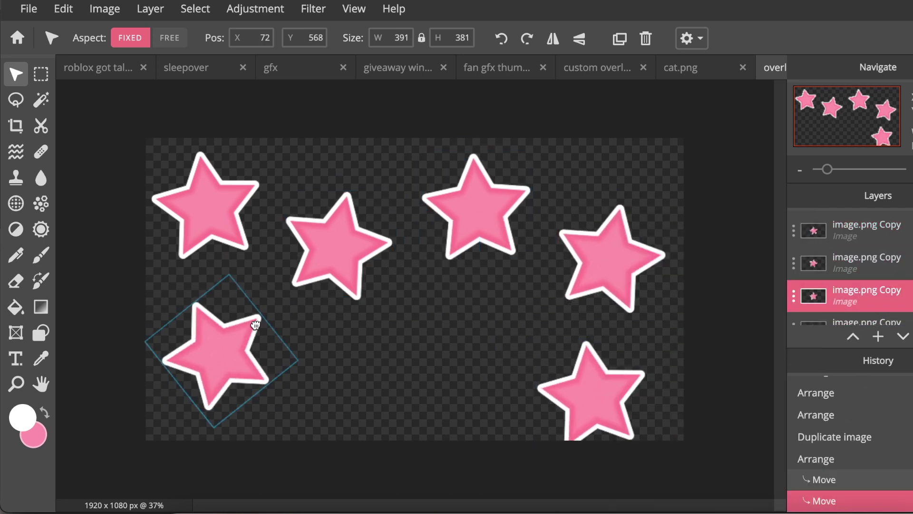
- Duplicate the middle star into the lower middle and rotate it
left_click(340, 245)
left_click(794, 238)
left_click(743, 473)
left_click_drag(339, 245, 374, 369)
left_click_drag(377, 301, 394, 307)
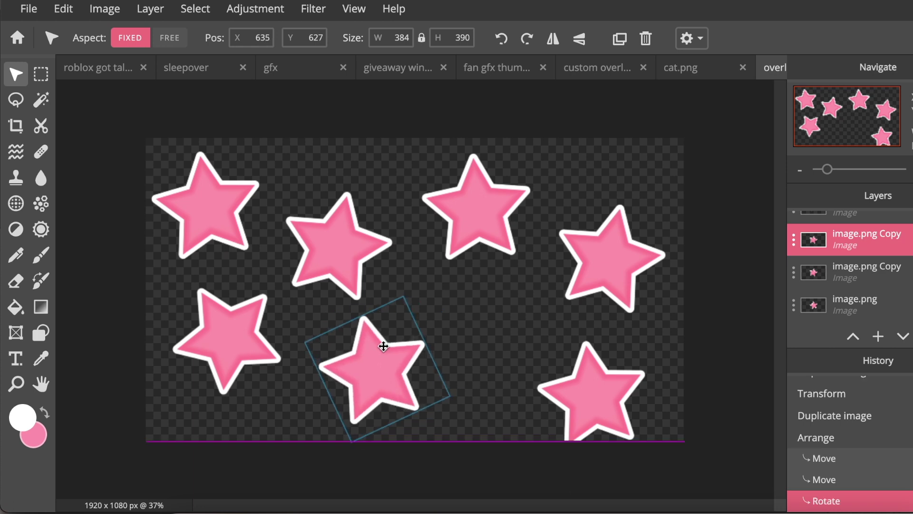
left_click_drag(375, 369, 373, 368)
- Add the final rotated star copy to the bottom row and fine-tune star placements
left_click(804, 234)
left_click(793, 235)
left_click(745, 473)
left_click_drag(506, 206, 523, 325)
left_click_drag(607, 246, 601, 193)
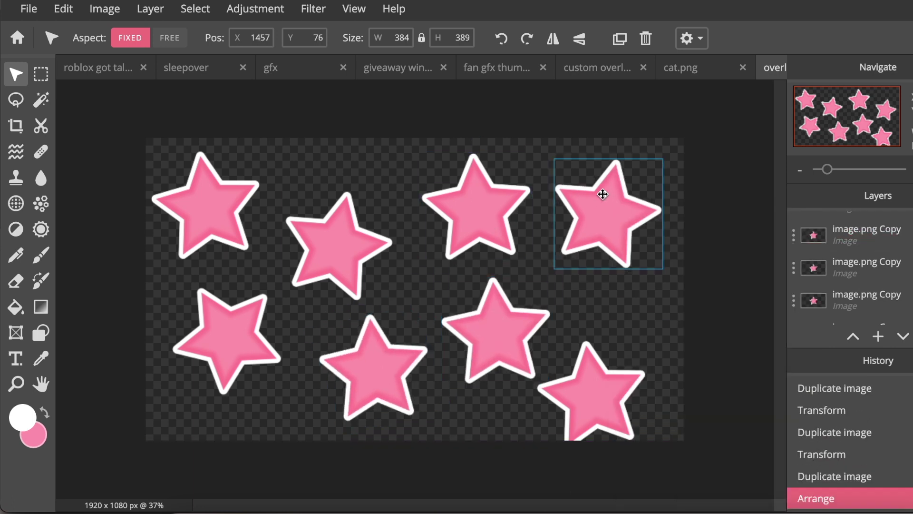
left_click_drag(592, 388, 625, 347)
left_click(499, 328)
left_click_drag(500, 265, 523, 269)
left_click(712, 320)
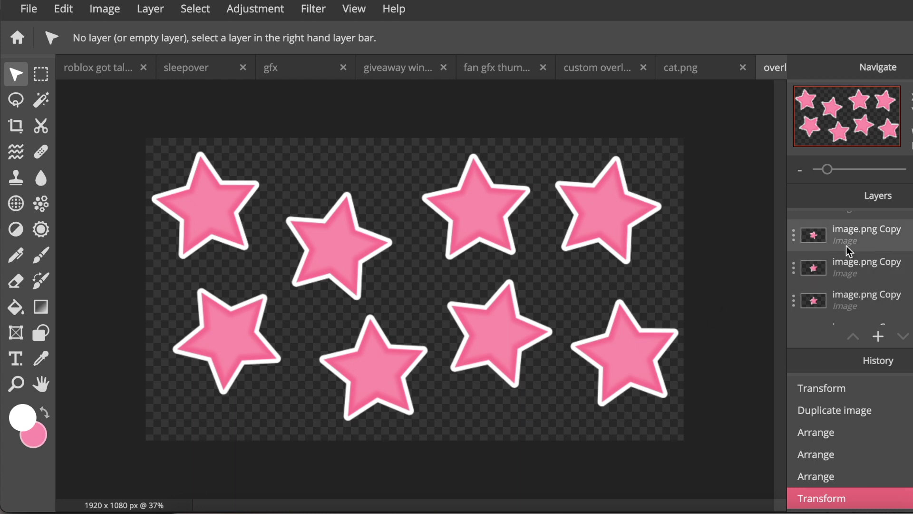
- Flatten the eight star layers into one Background layer and unlock it
scroll(846, 246, "down", 1)
left_click(835, 235)
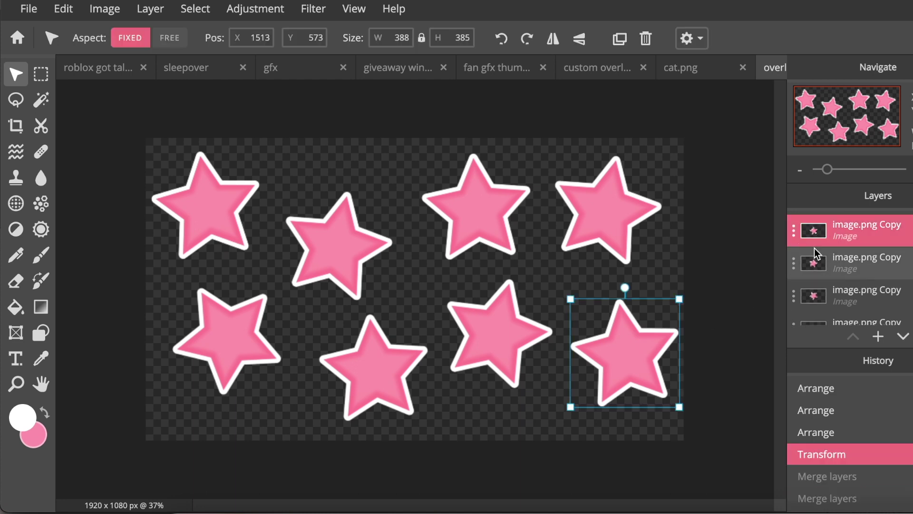
left_click(793, 231)
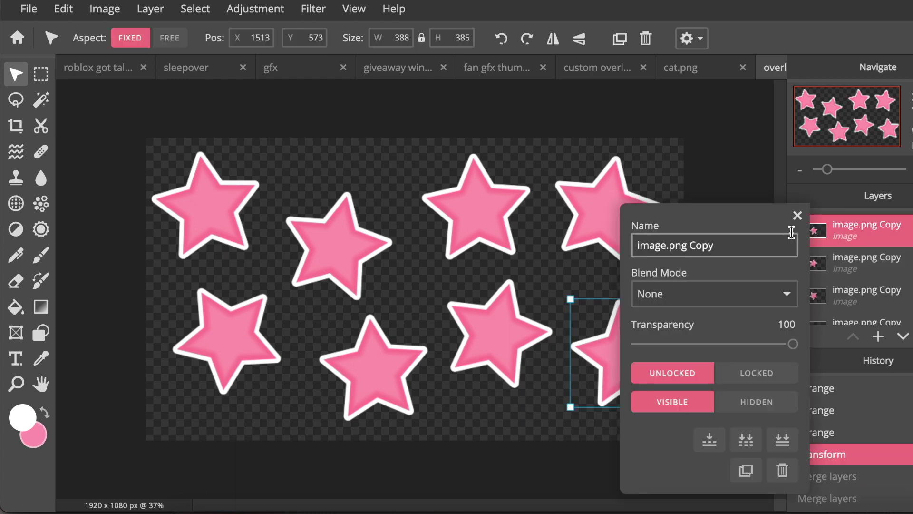
left_click(779, 435)
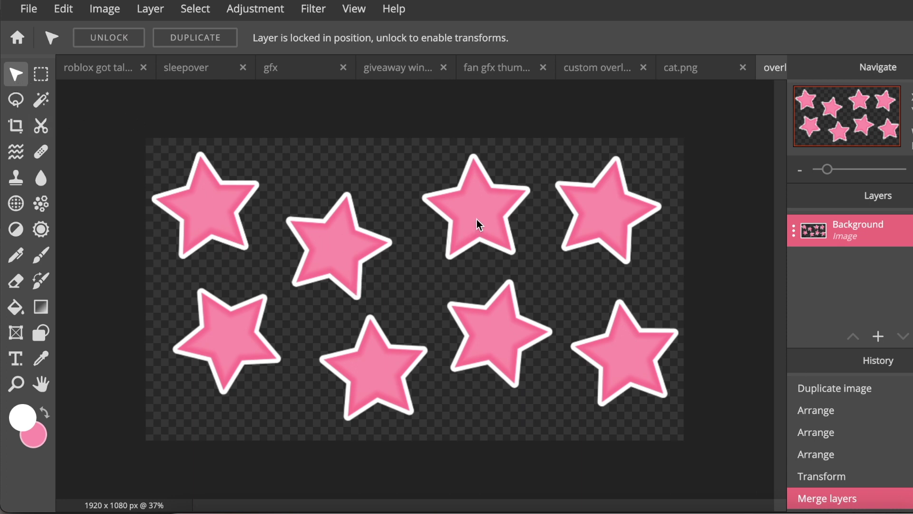
left_click(125, 38)
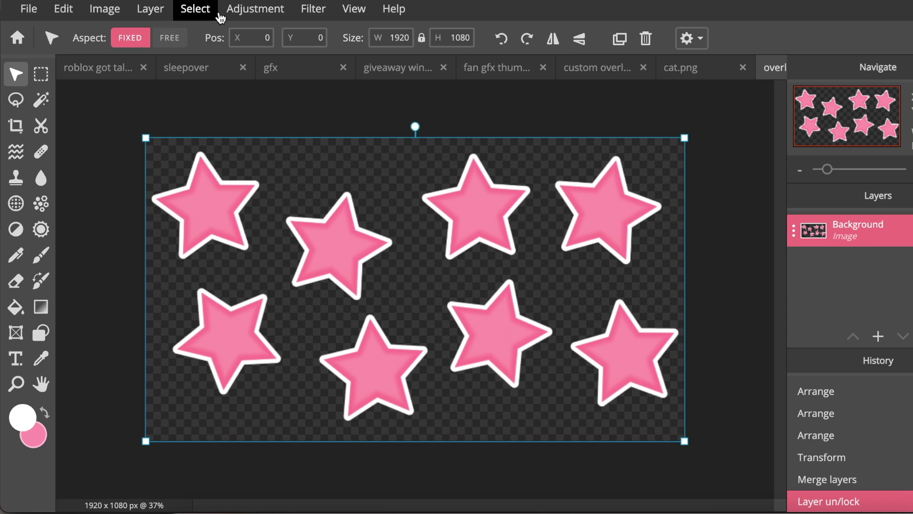
- Apply a Blur of about 43 to the star layer
left_click(321, 13)
mouse_move(426, 56)
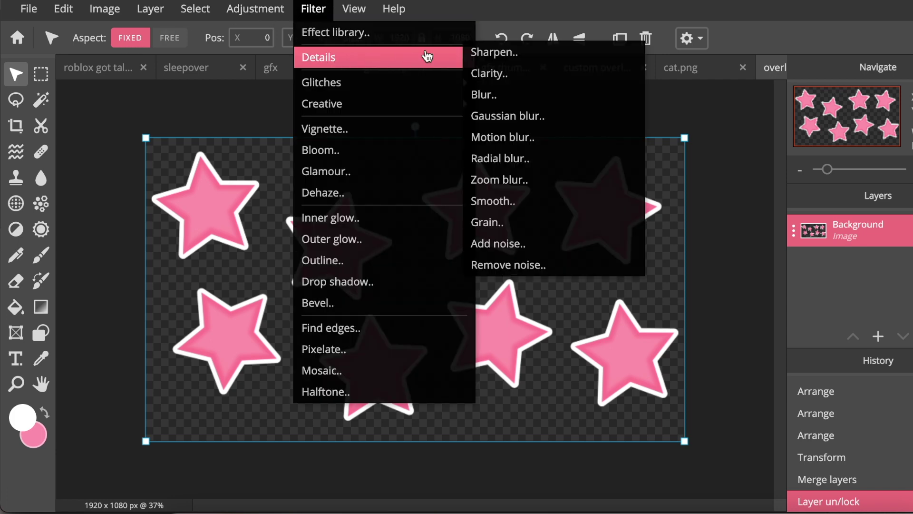
left_click(517, 95)
left_click_drag(592, 302, 701, 302)
left_click(792, 349)
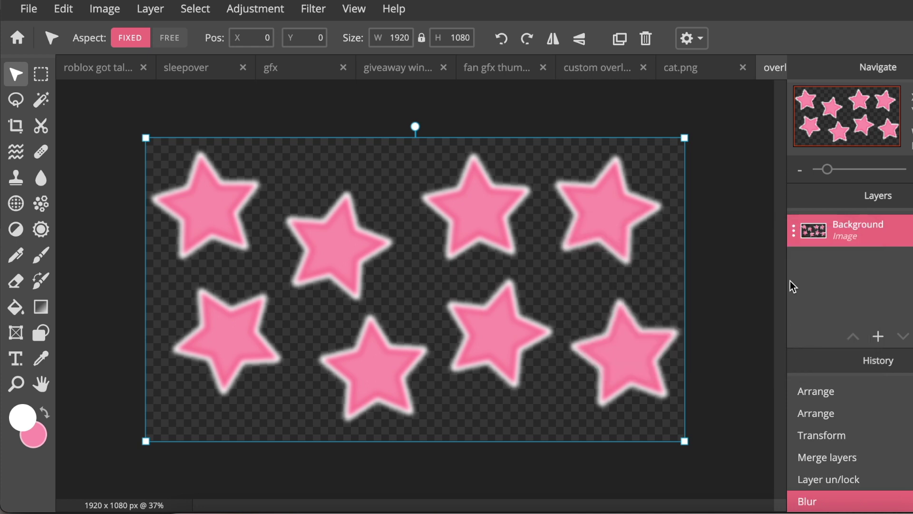
- Lower the star layer's transparency to 83 in its layer properties
left_click(794, 232)
left_click_drag(798, 343, 771, 352)
left_click(798, 215)
left_click(734, 212)
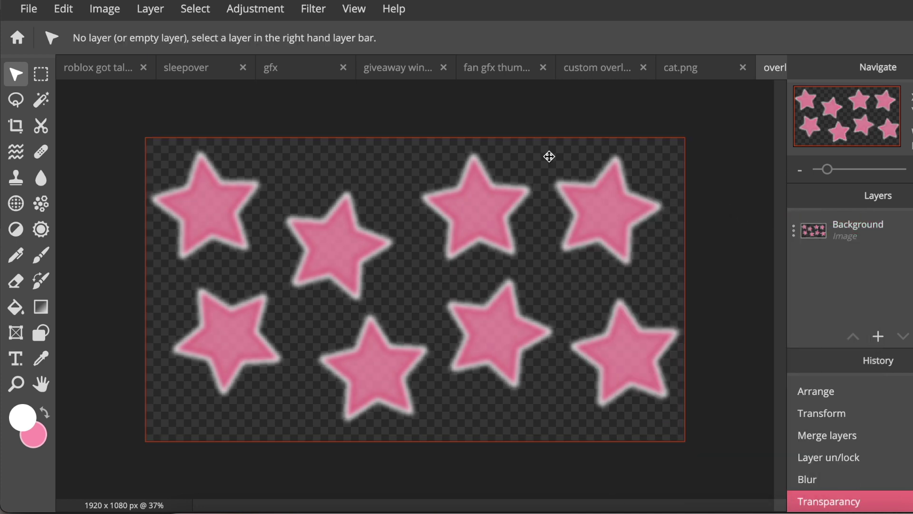
- Download the stars as a 1920×1080 PNG named overlay, then go to the thumbnail project
left_click(29, 9)
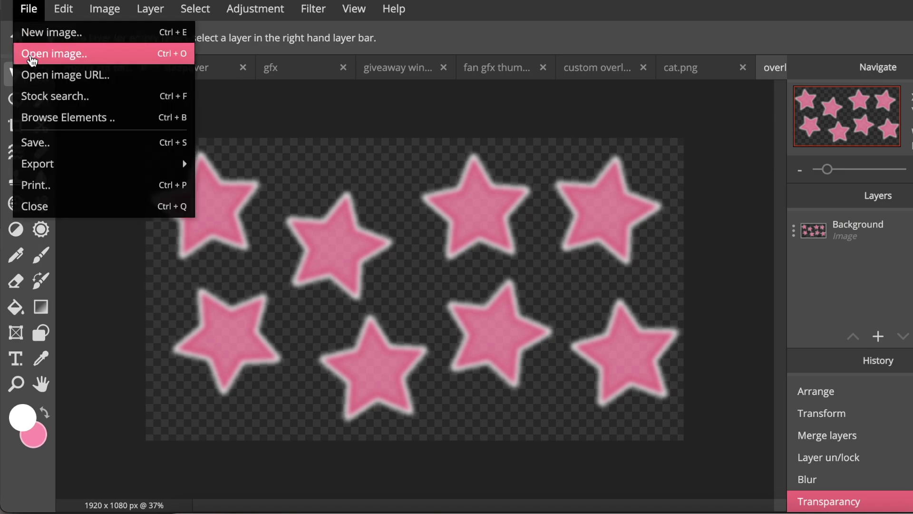
left_click(30, 141)
left_click_drag(567, 136, 339, 148)
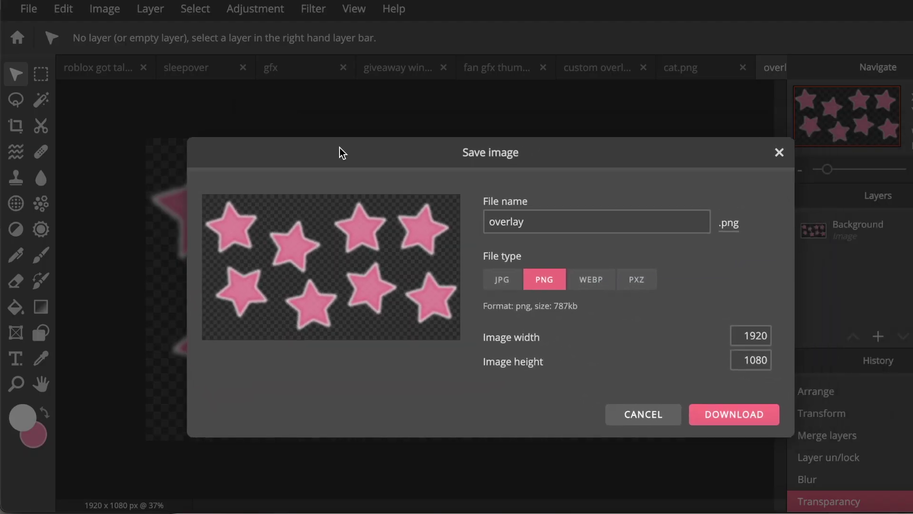
left_click(735, 414)
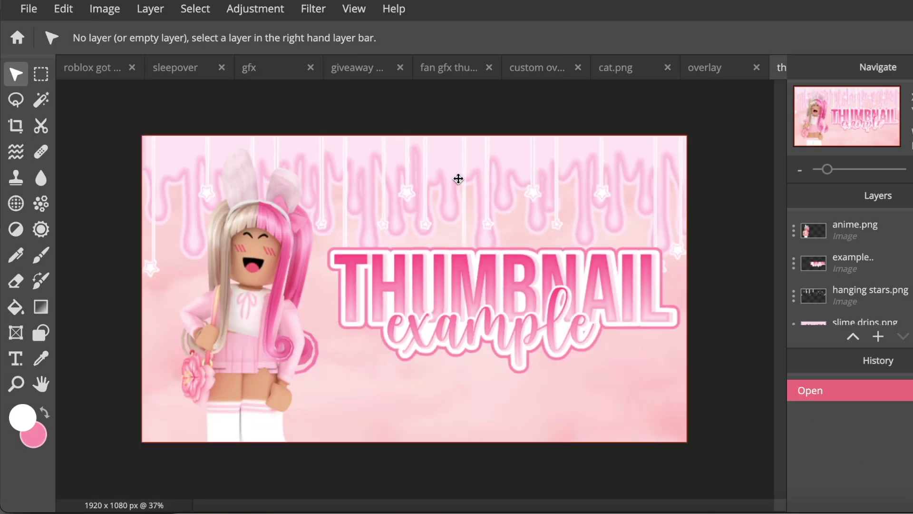
scroll(458, 179, "up", 1)
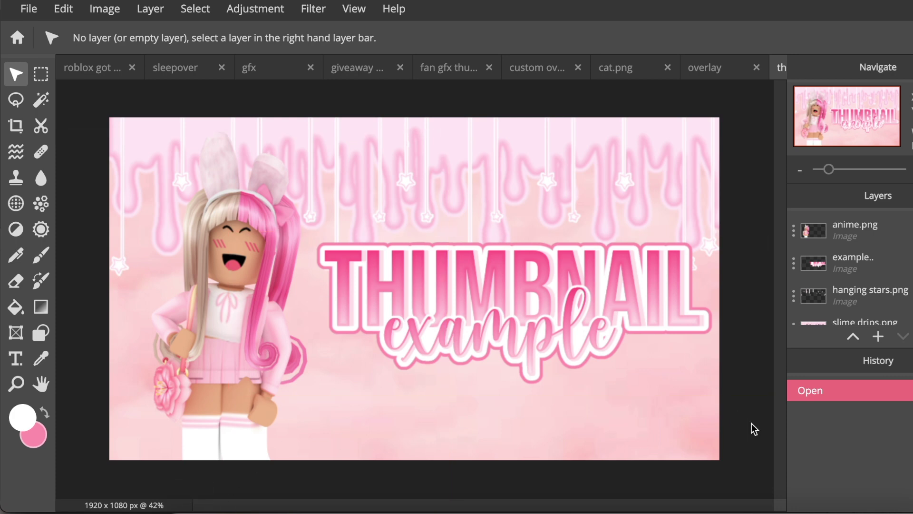
- Drop overlay.png into the thumbnail and move its layer to the top of the stack
left_click_drag(754, 429, 657, 428)
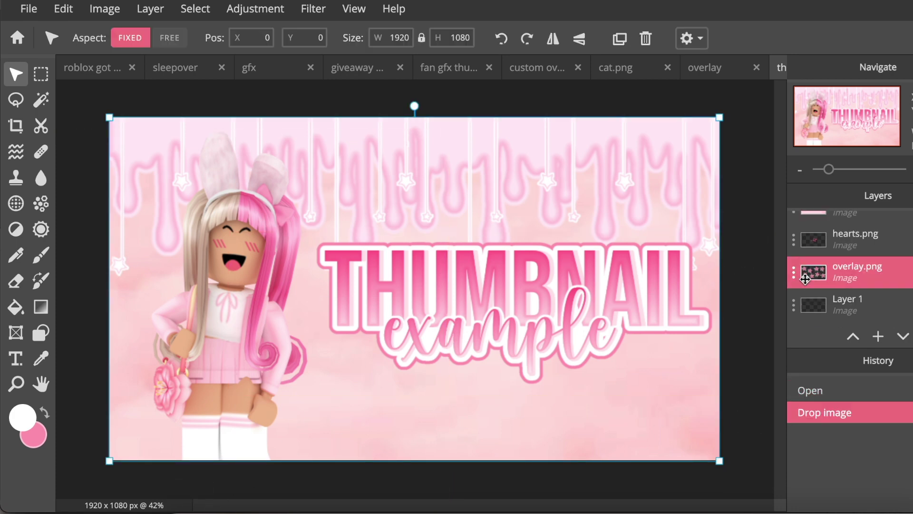
left_click_drag(832, 281, 838, 217)
key("m")
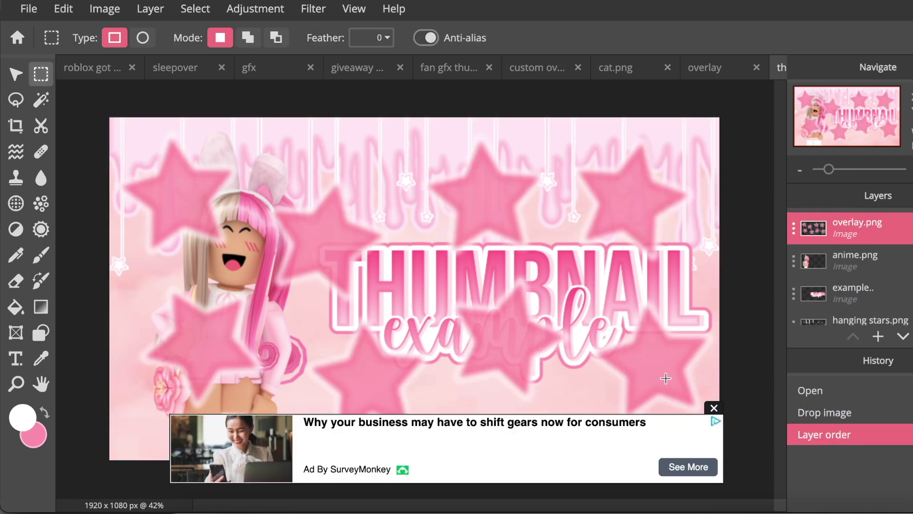
left_click(714, 408)
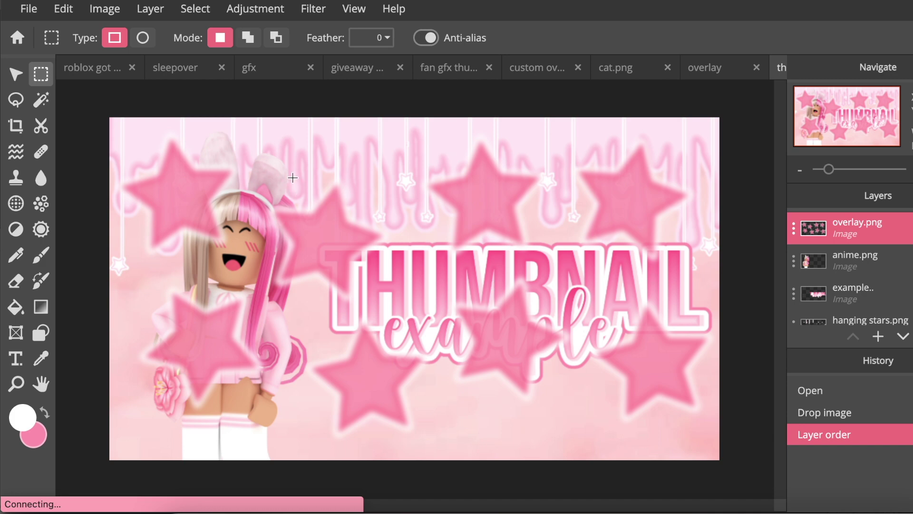
- Lasso the star over the character's face, cut and paste it, and place it at the top edge
left_click(17, 103)
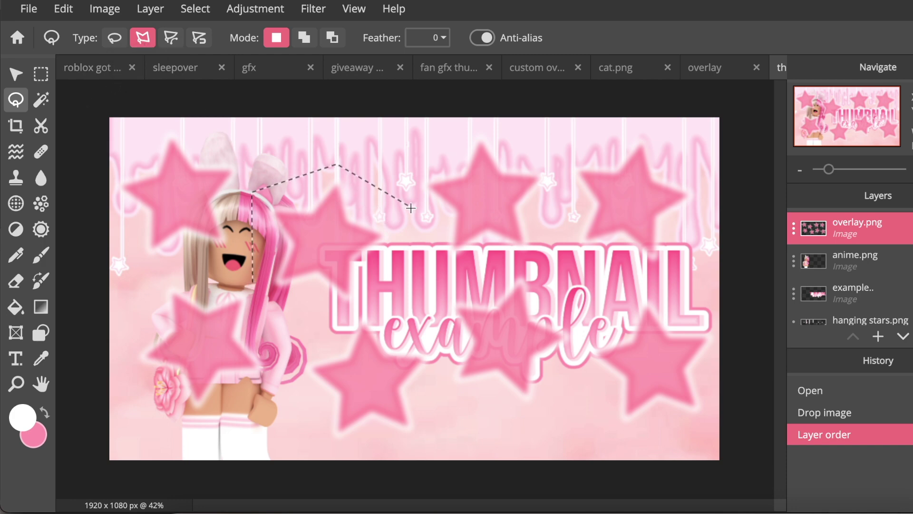
left_click(262, 287)
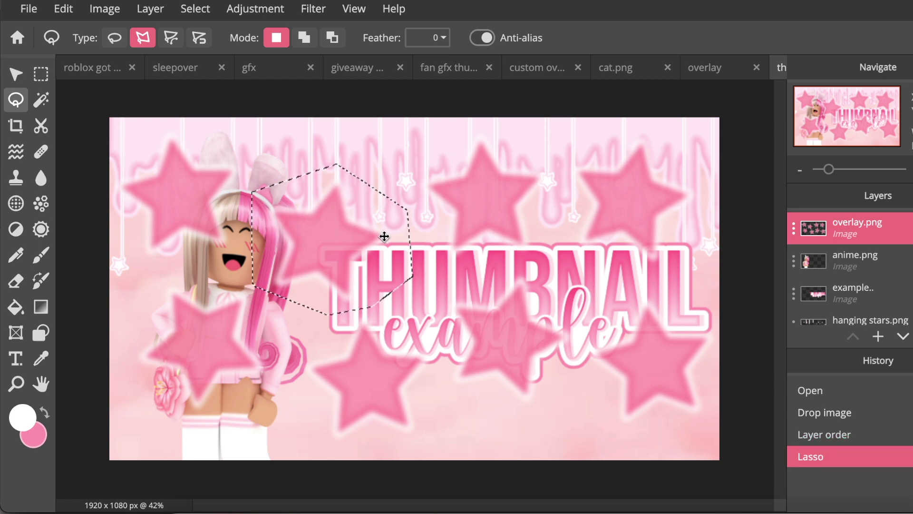
left_click(16, 73)
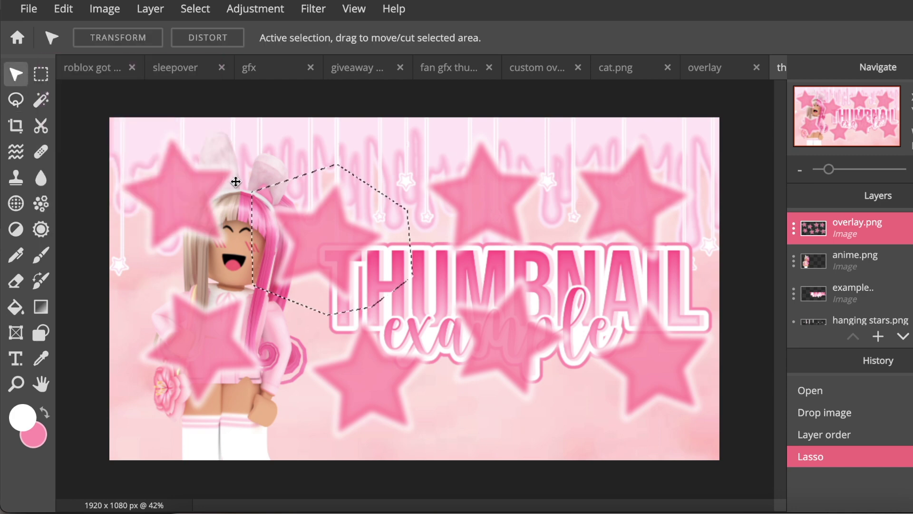
key("ctrl+x")
key("ctrl+d")
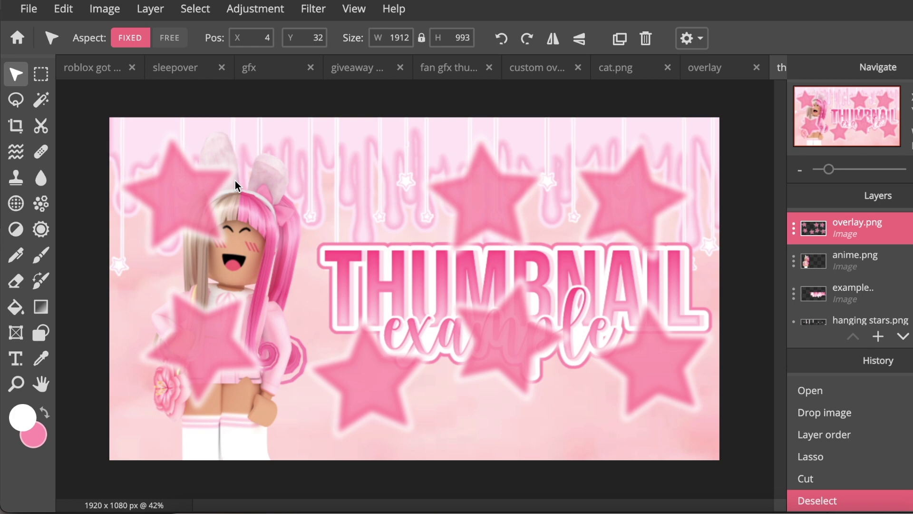
key("ctrl+v")
left_click_drag(424, 290, 336, 109)
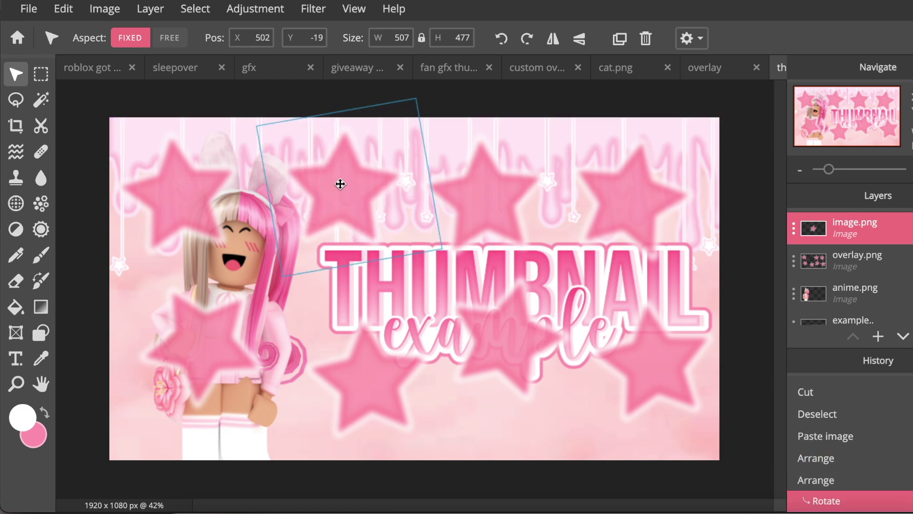
left_click(338, 182)
- Cut the stars covering the THUMBNAIL title into a new layer and move them to the bottom edge
left_click(490, 339)
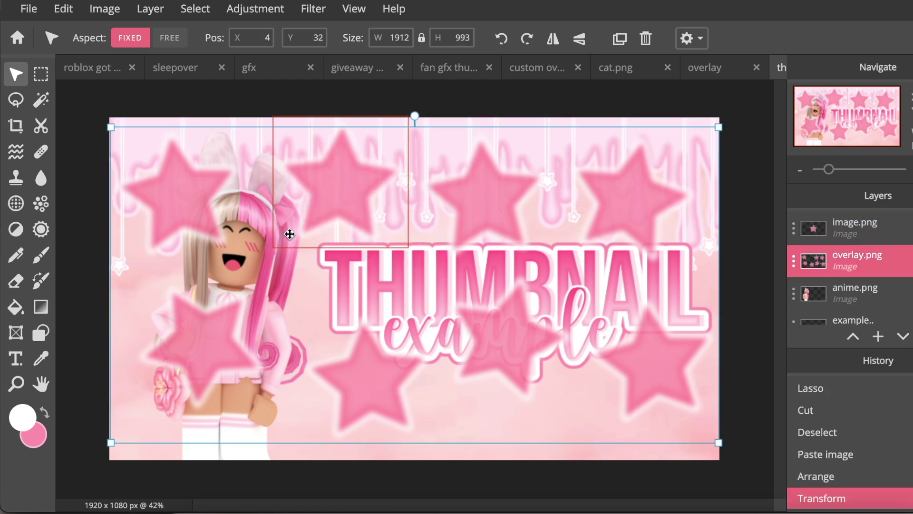
left_click(15, 99)
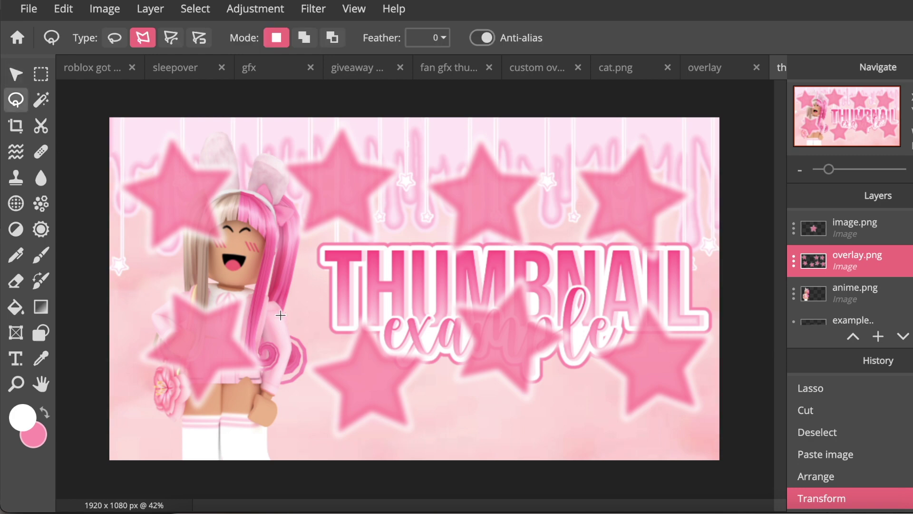
key("ctrl+minus")
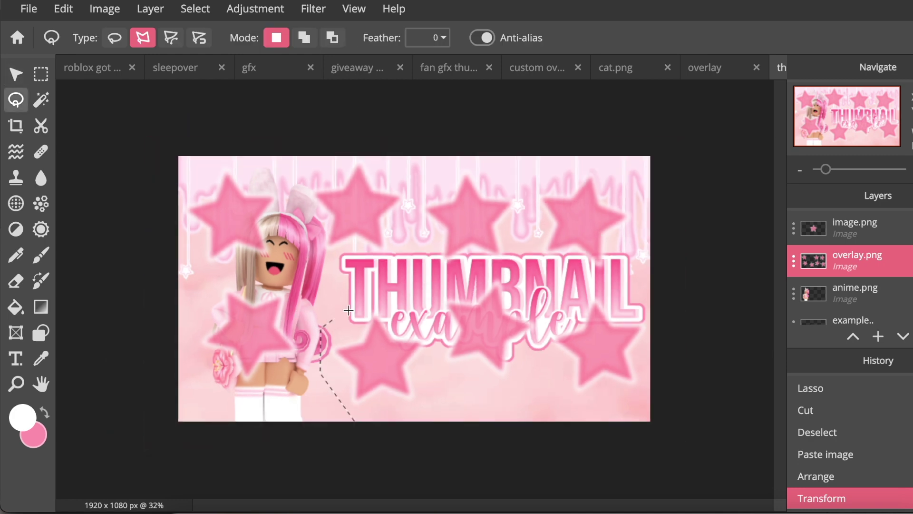
left_click(505, 268)
left_click(657, 300)
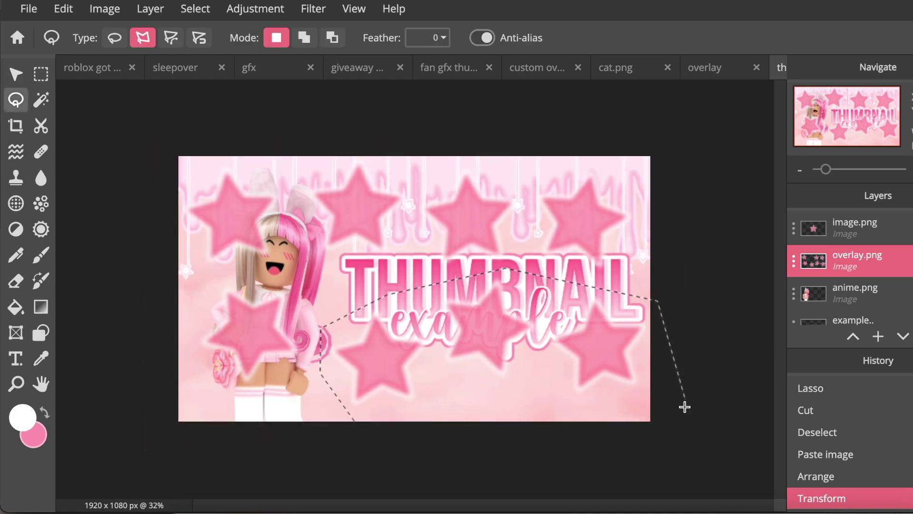
left_click(688, 444)
left_click(362, 428)
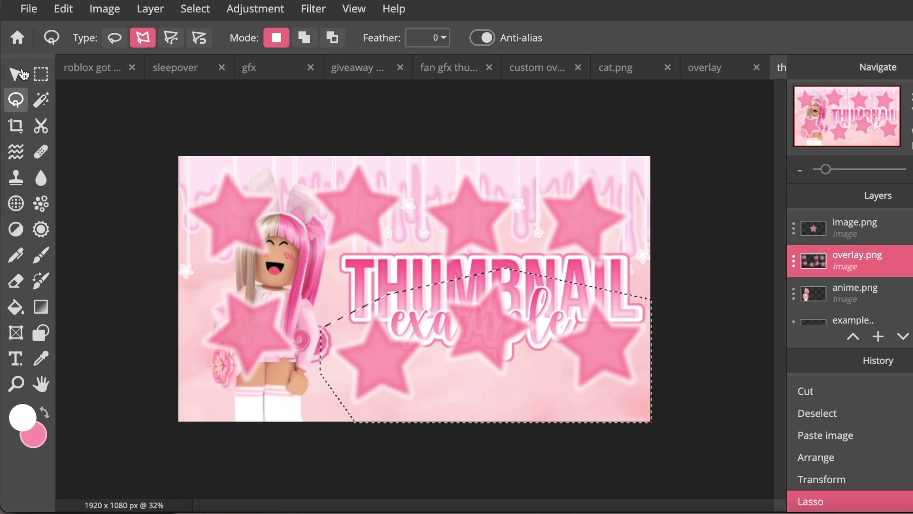
key("ctrl+x")
key("ctrl+d")
key("ctrl+v")
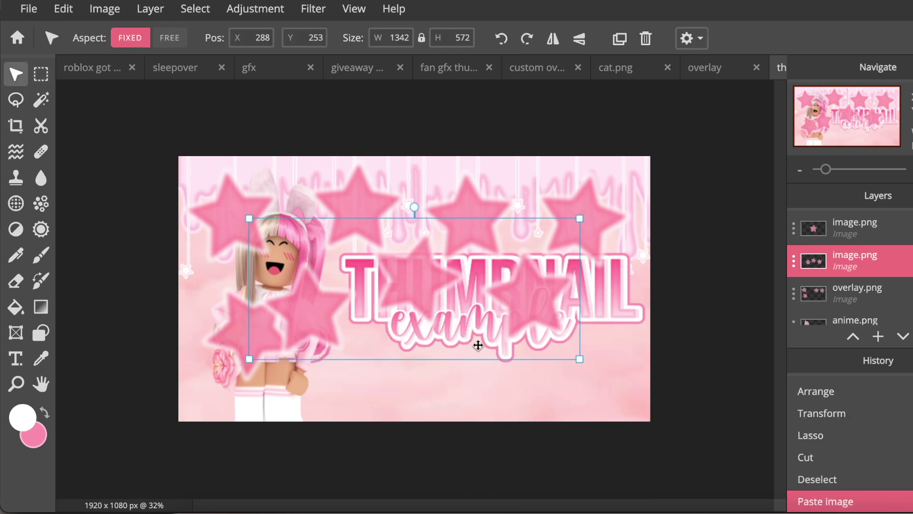
left_click_drag(479, 344, 504, 380)
left_click_drag(639, 469, 633, 471)
left_click_drag(513, 377, 515, 380)
- Merge the star layers down twice into one and move it below the character and title
left_click(818, 234)
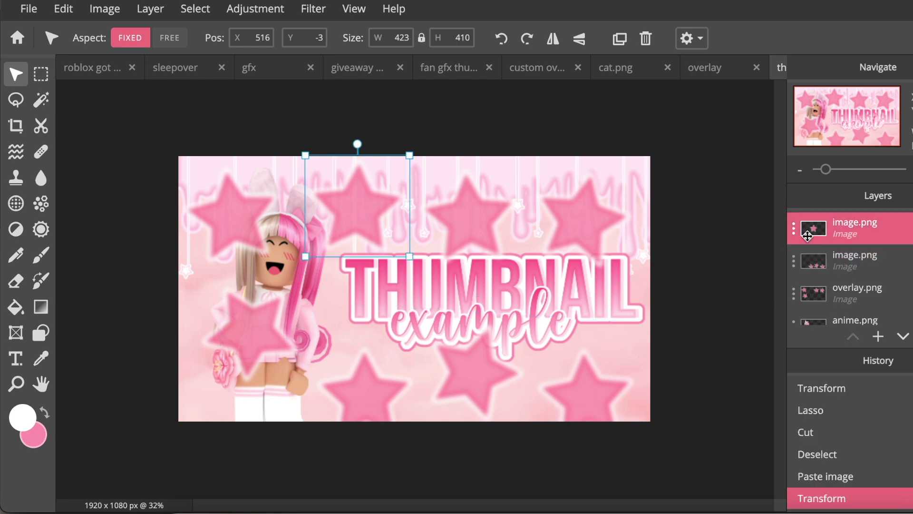
left_click(797, 233)
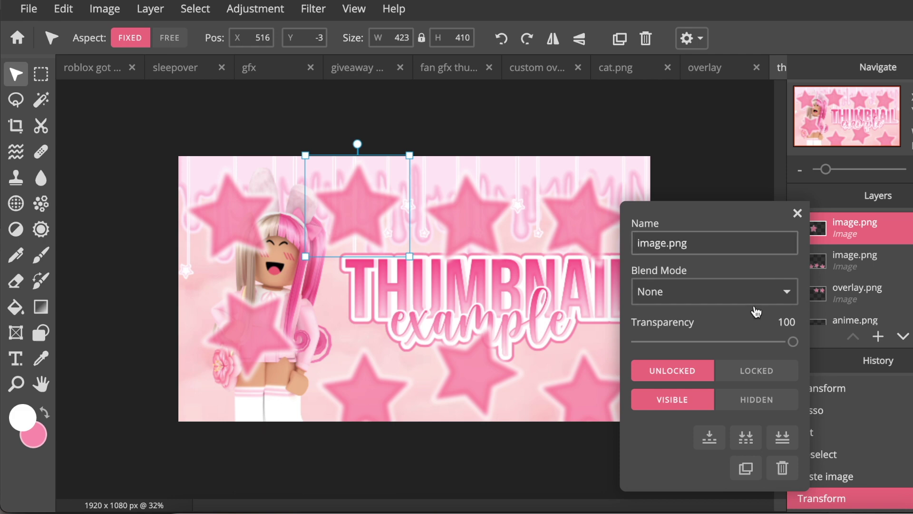
left_click(710, 437)
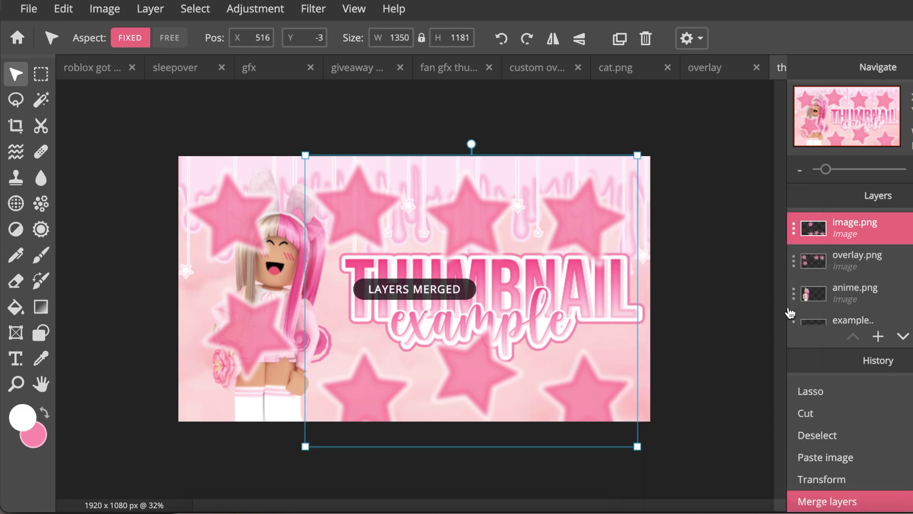
left_click(797, 233)
left_click(709, 438)
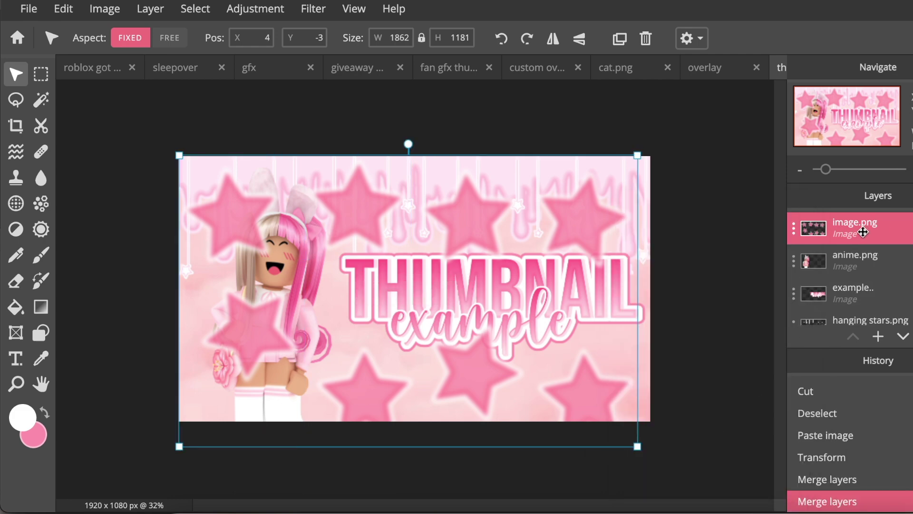
left_click_drag(869, 233, 869, 289)
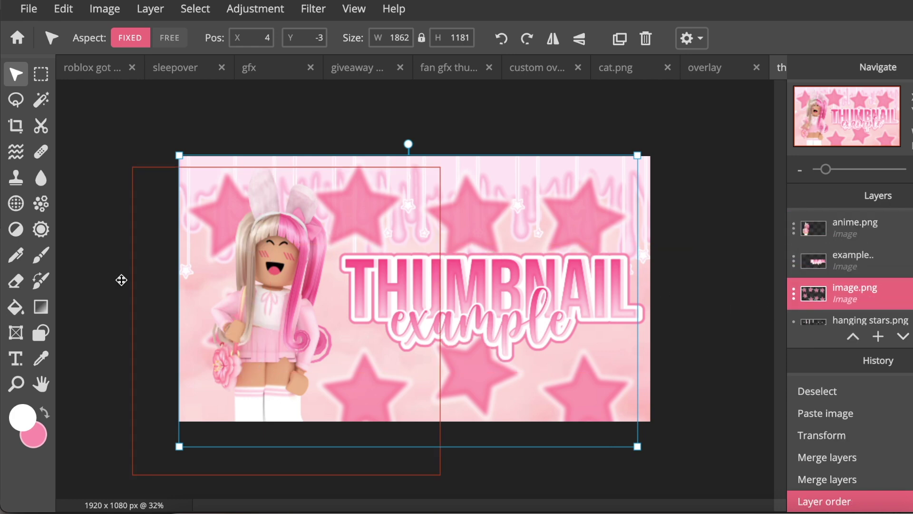
- Blur the merged stars by 26 and set the layer transparency to 96
scroll(644, 332, "up", 2)
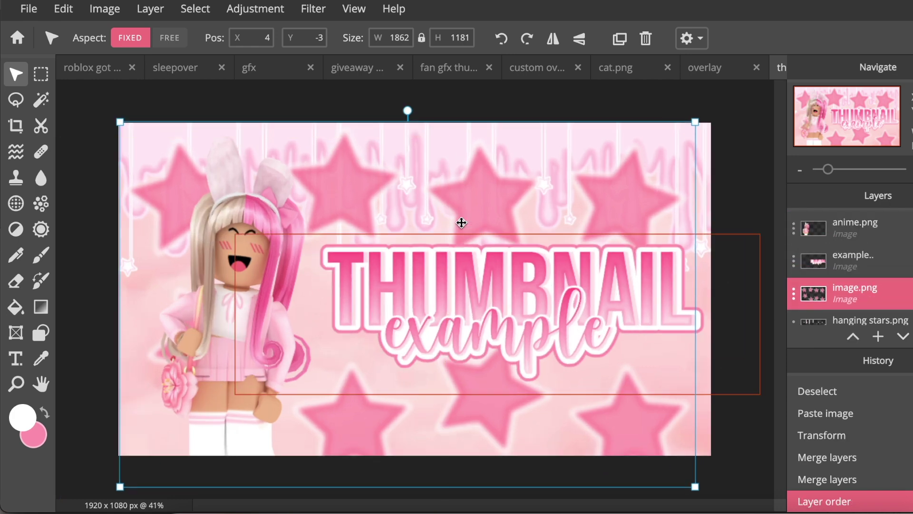
left_click(313, 8)
mouse_move(381, 58)
left_click(509, 92)
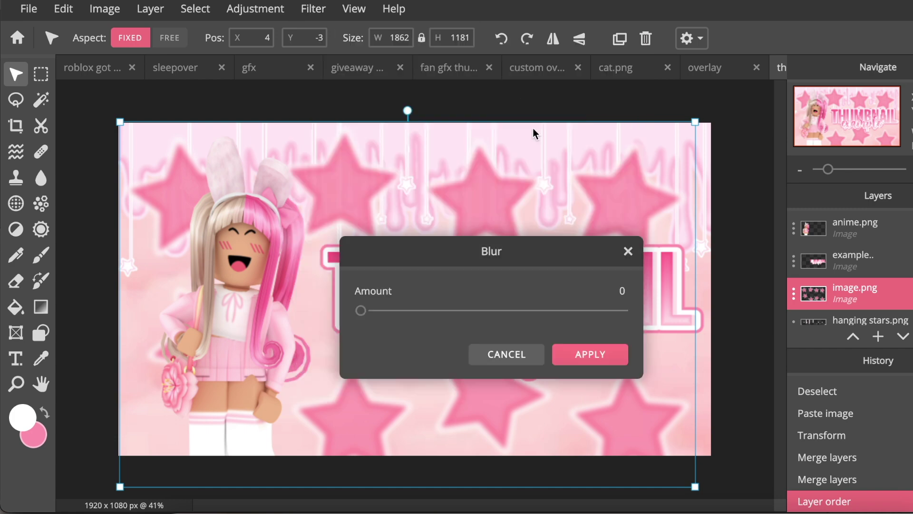
left_click_drag(358, 310, 430, 318)
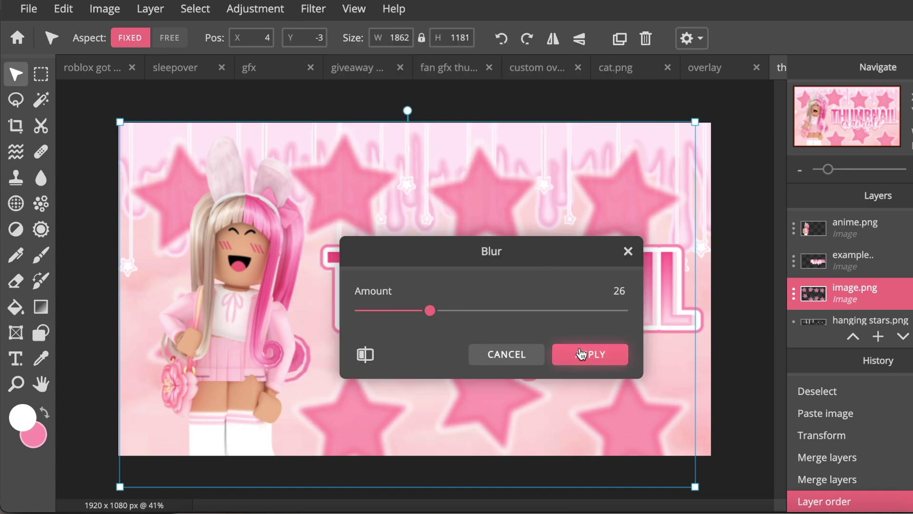
left_click(586, 355)
left_click(793, 294)
left_click_drag(722, 360, 788, 359)
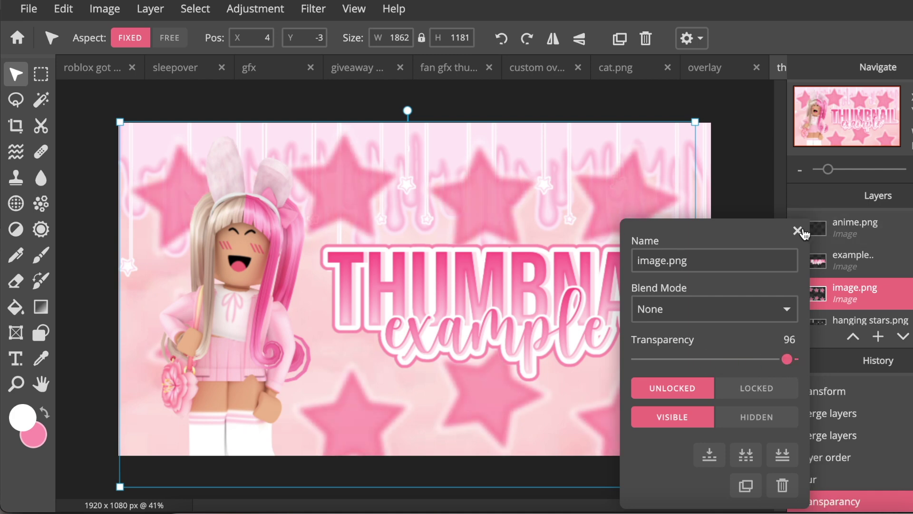
left_click(798, 230)
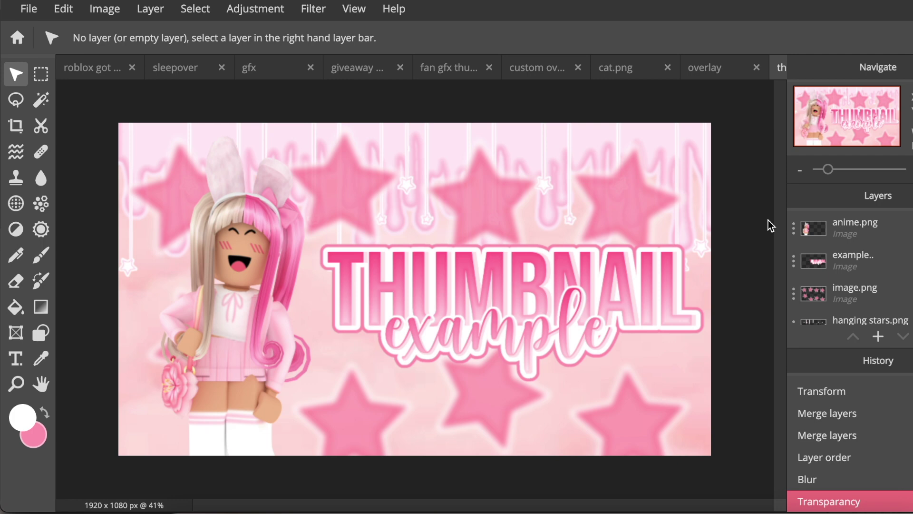
scroll(607, 132, "up", 3)
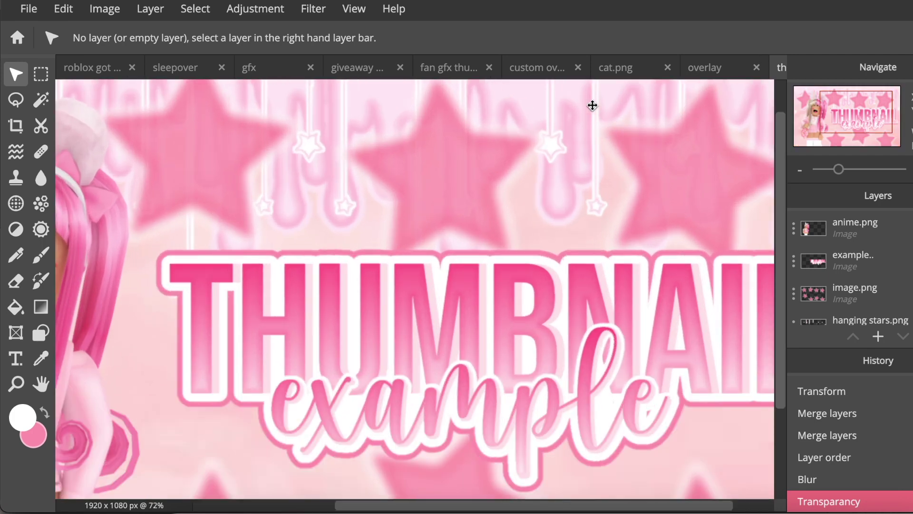
scroll(565, 139, "down", 3)
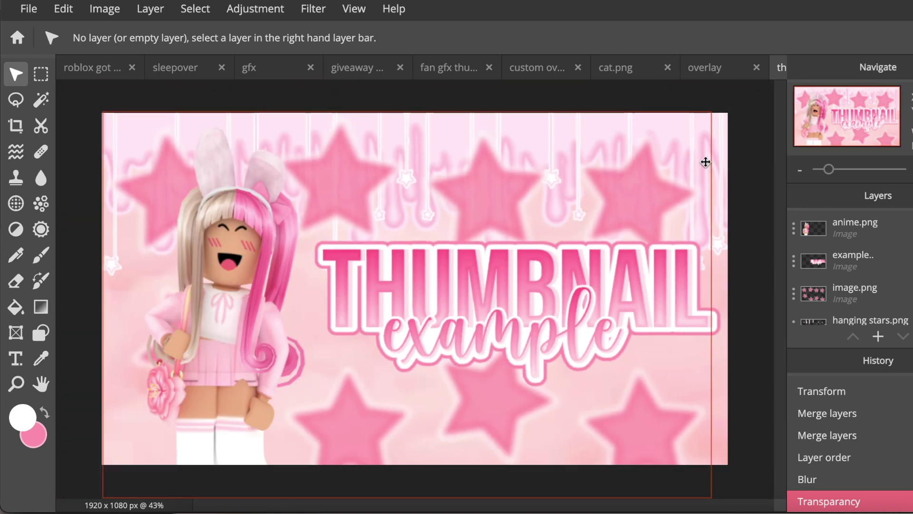